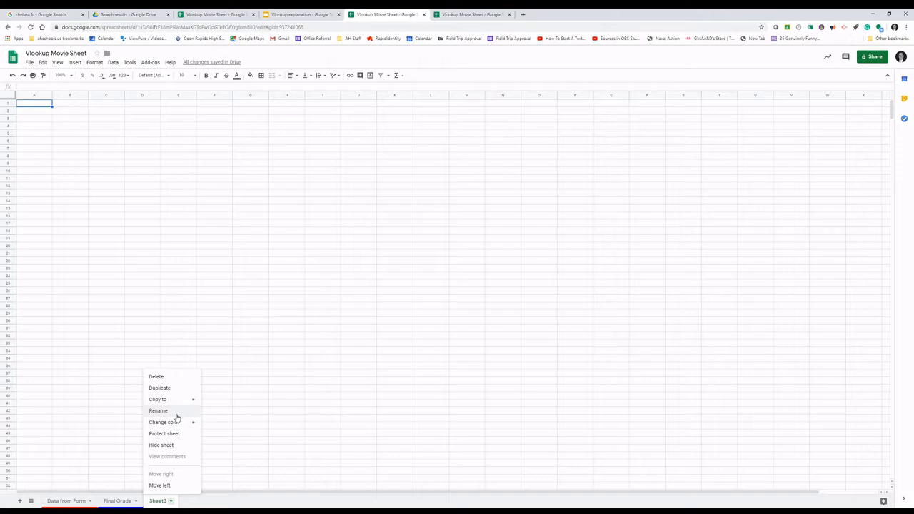
# Step: Compare the Data from Form and Final Grade sheets, examining the form grades and the full list of e-mails and names awaiting grades
pyautogui.click(231, 505)
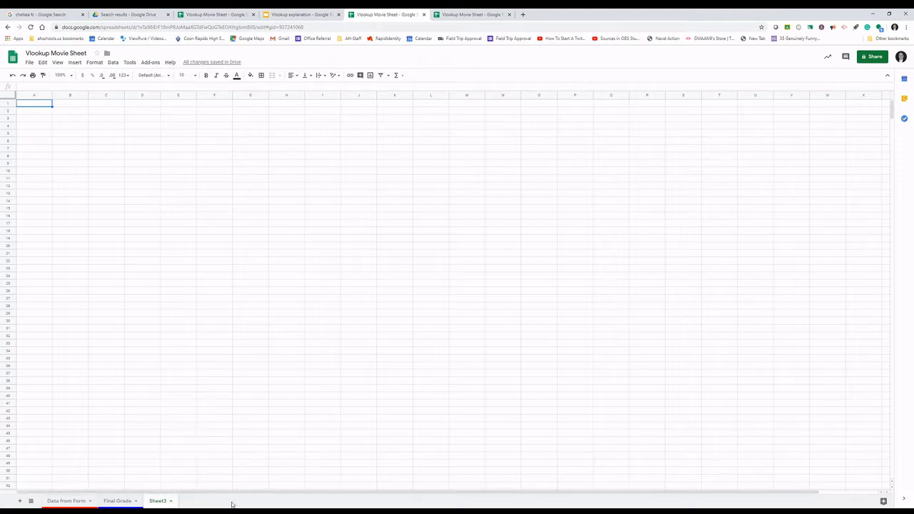
pyautogui.click(82, 501)
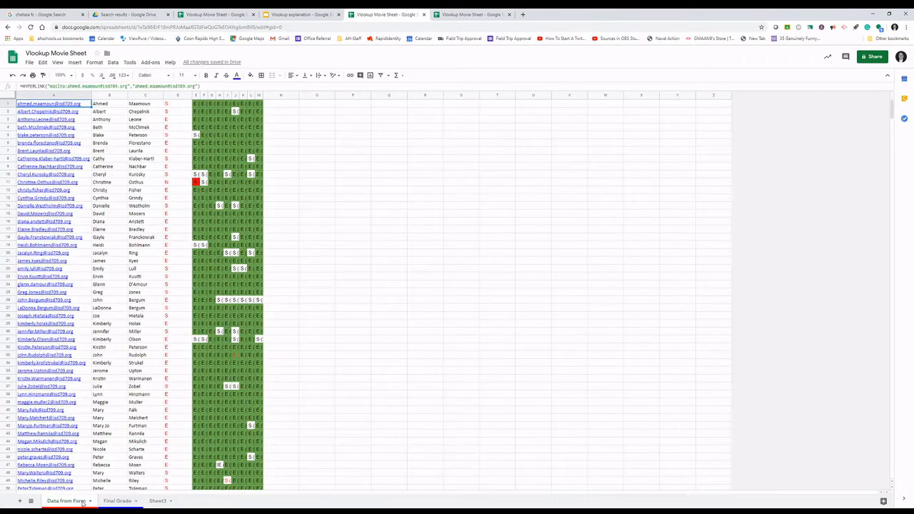
pyautogui.click(122, 501)
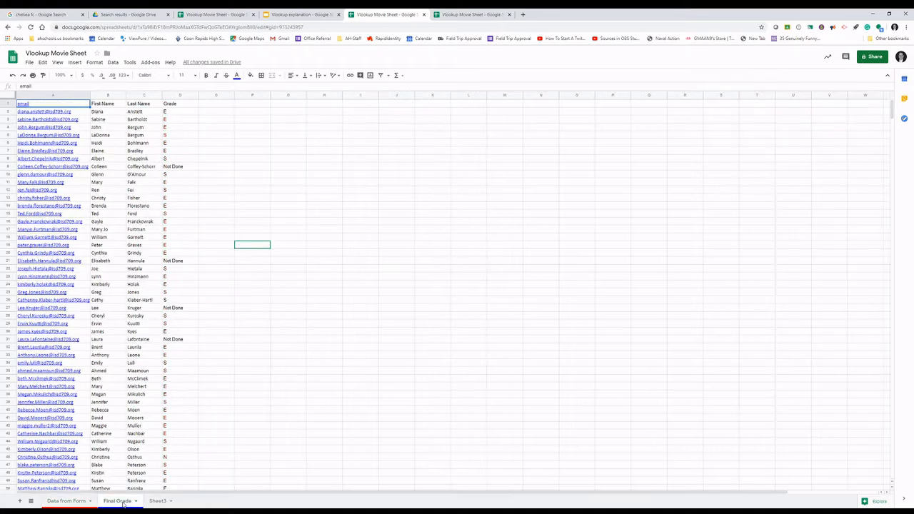
pyautogui.click(76, 502)
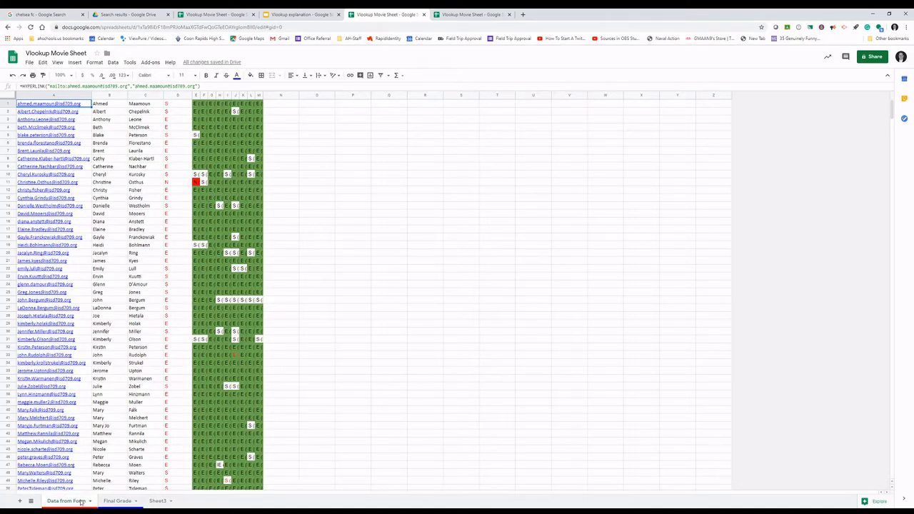
pyautogui.click(107, 502)
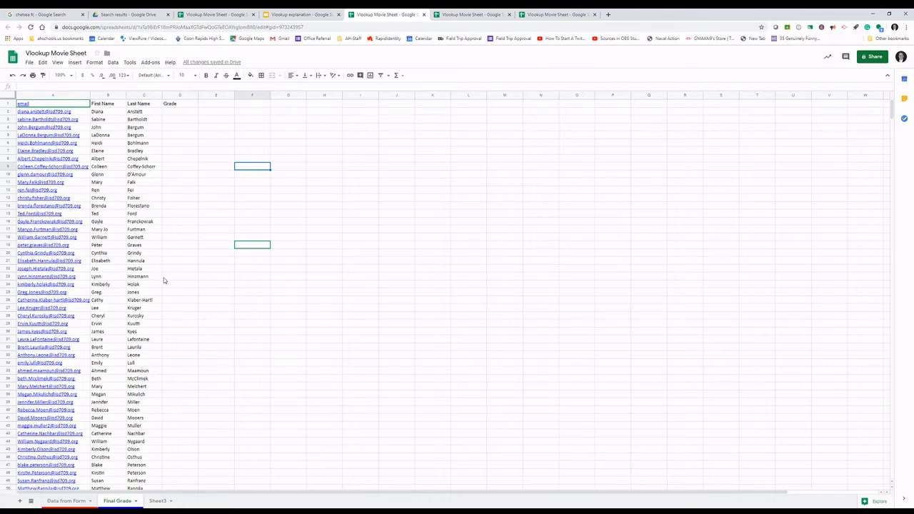
pyautogui.scroll(-8, 126, 407)
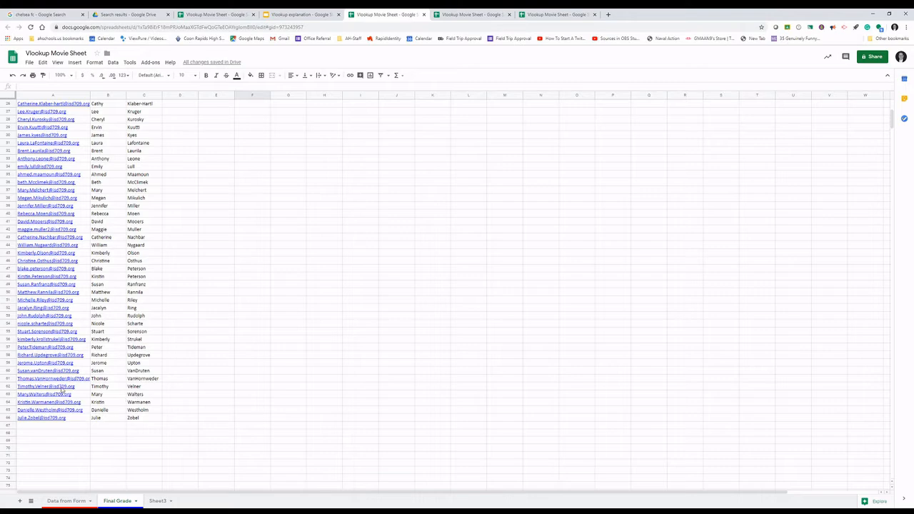
pyautogui.scroll(6, 56, 164)
pyautogui.scroll(2, 57, 159)
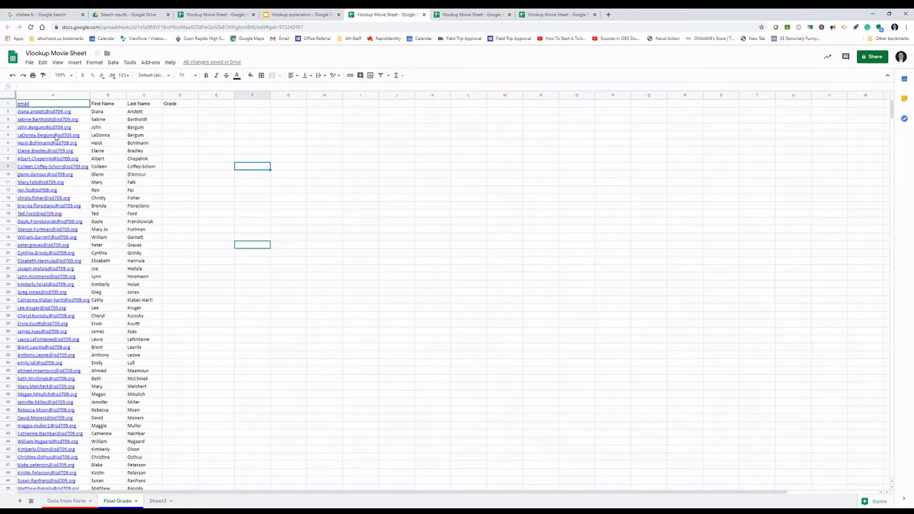
pyautogui.scroll(-4, 82, 390)
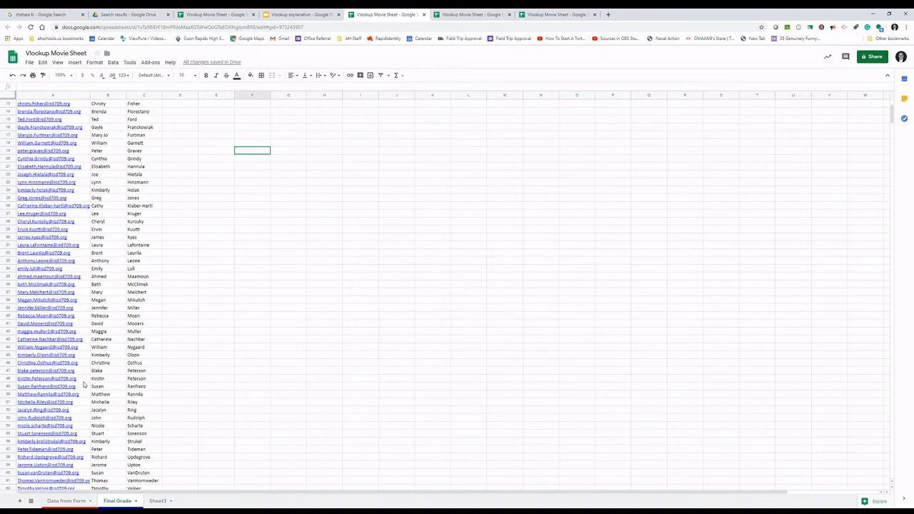
pyautogui.scroll(-4, 82, 381)
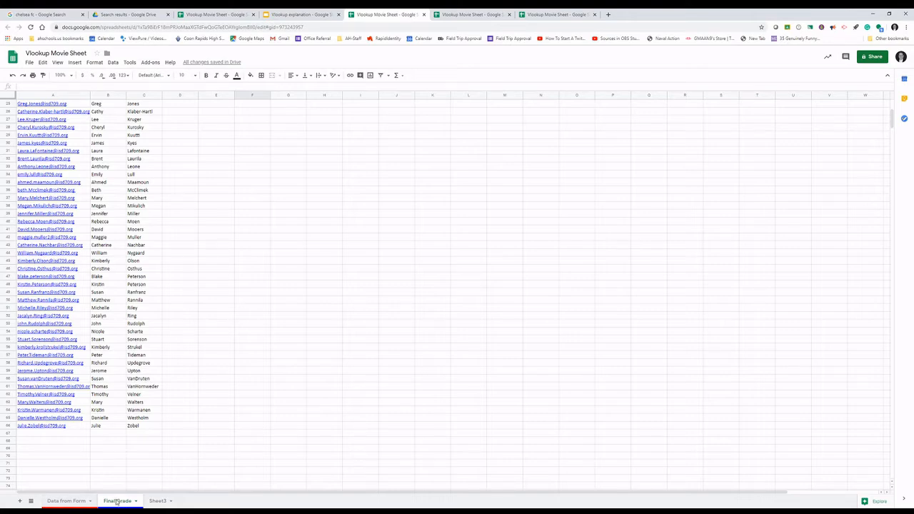
pyautogui.click(57, 501)
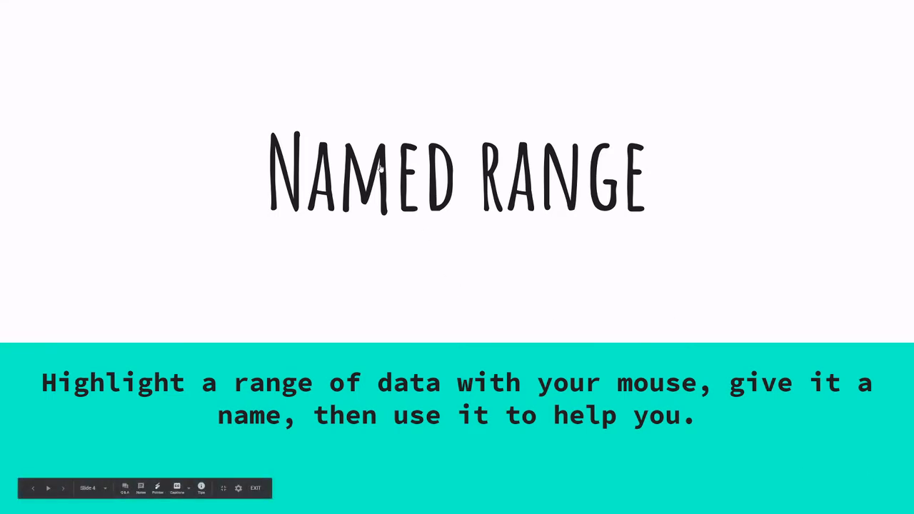
# Step: Switch from the slides to the Vlookup Movie Sheet and define cells A1:D74 of Data from Form as a named range called grades
pyautogui.hotkey('ctrl', 'Tab')
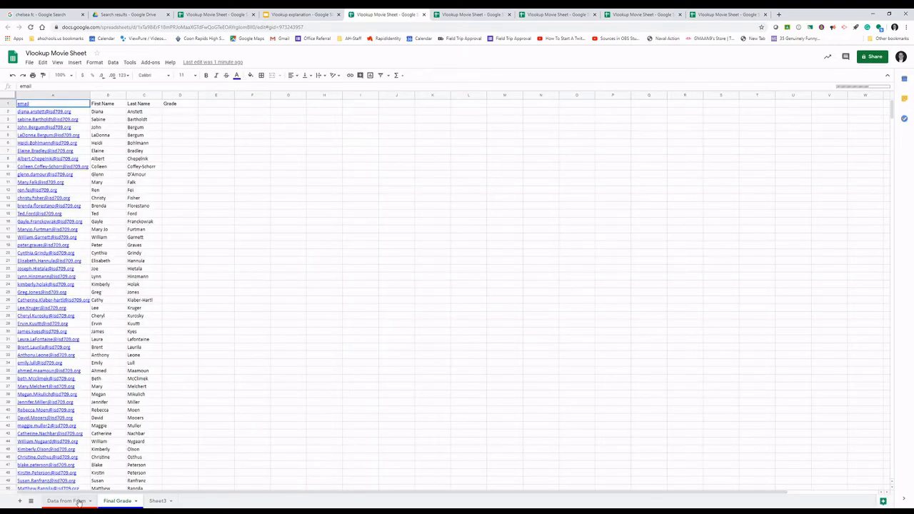
pyautogui.click(79, 501)
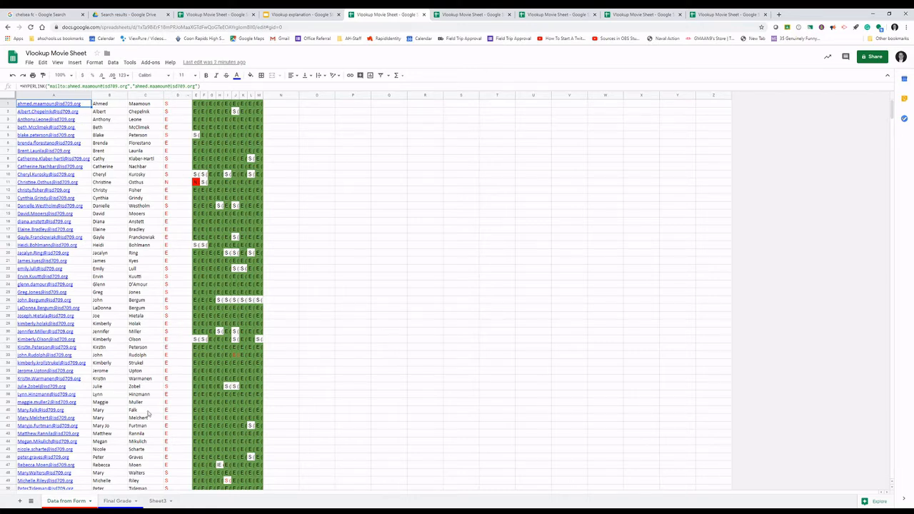
pyautogui.moveTo(34, 105)
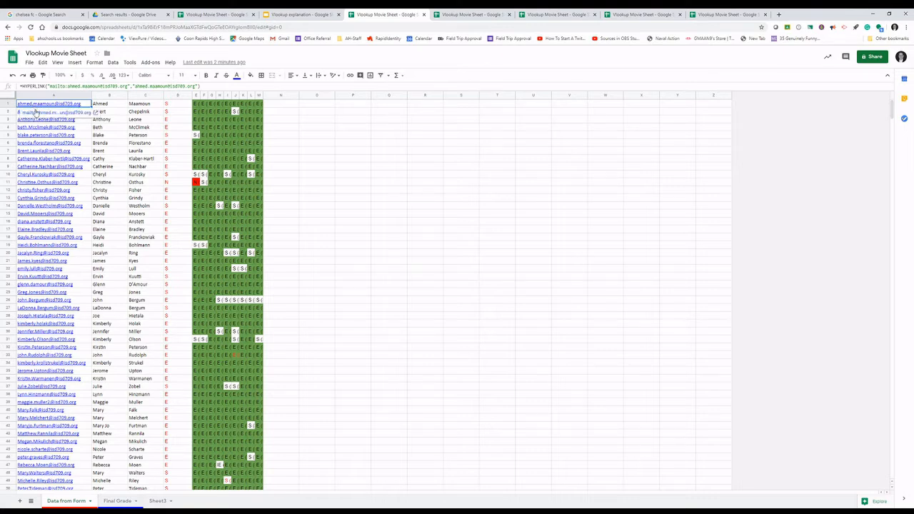
pyautogui.scroll(-9, 116, 213)
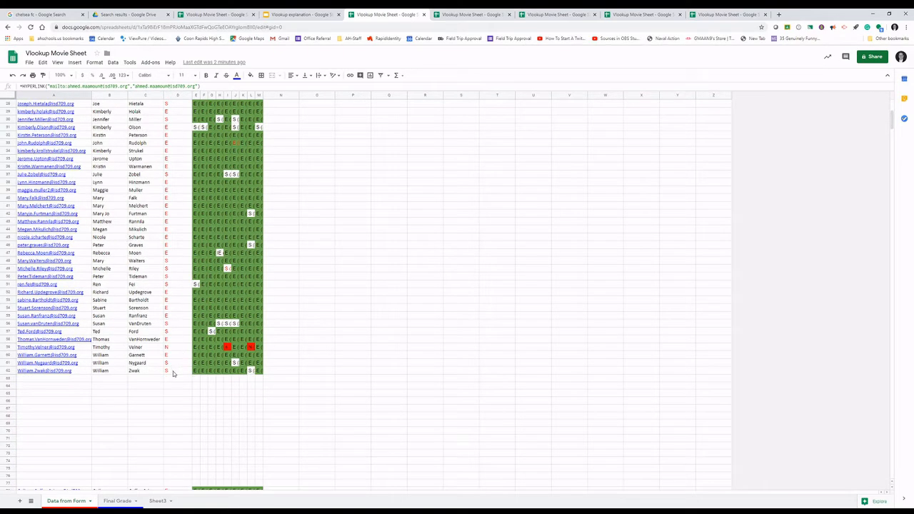
pyautogui.keyDown('shift'); pyautogui.click(174, 372); pyautogui.keyUp('shift')
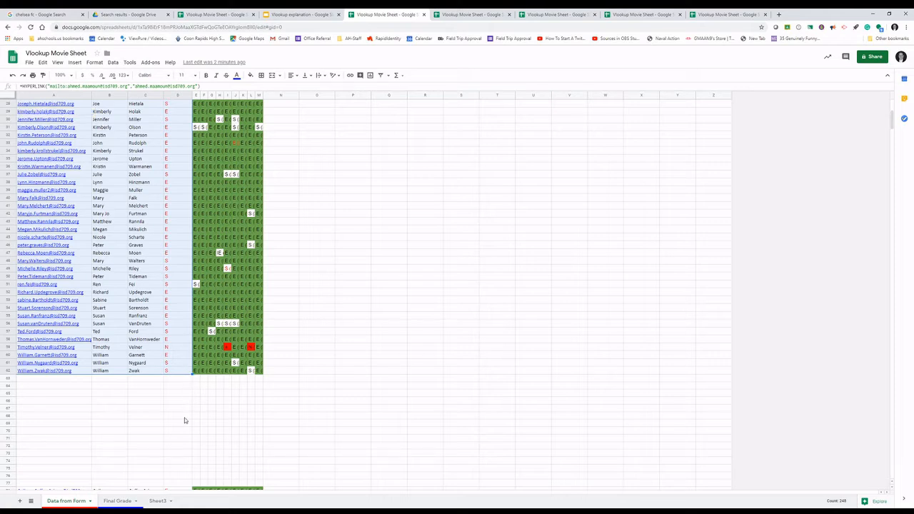
pyautogui.scroll(-2, 184, 420)
pyautogui.scroll(4, 182, 408)
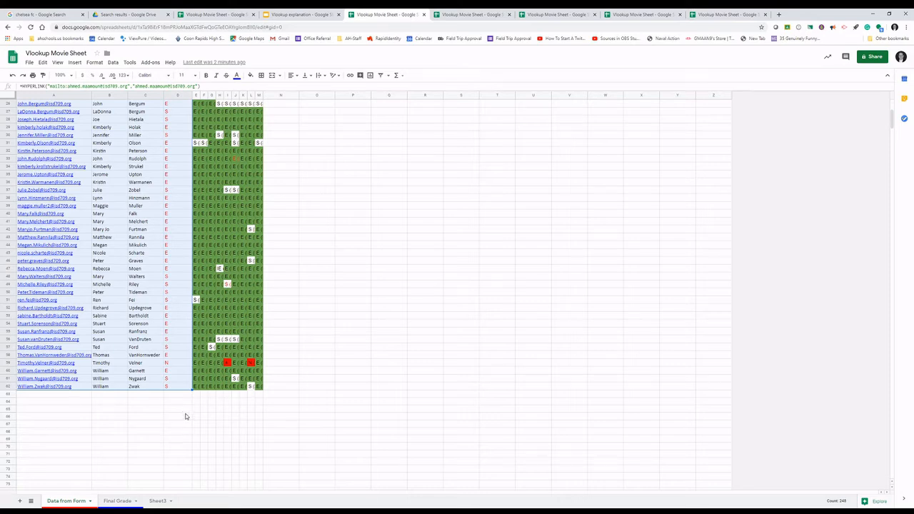
pyautogui.scroll(-1, 182, 411)
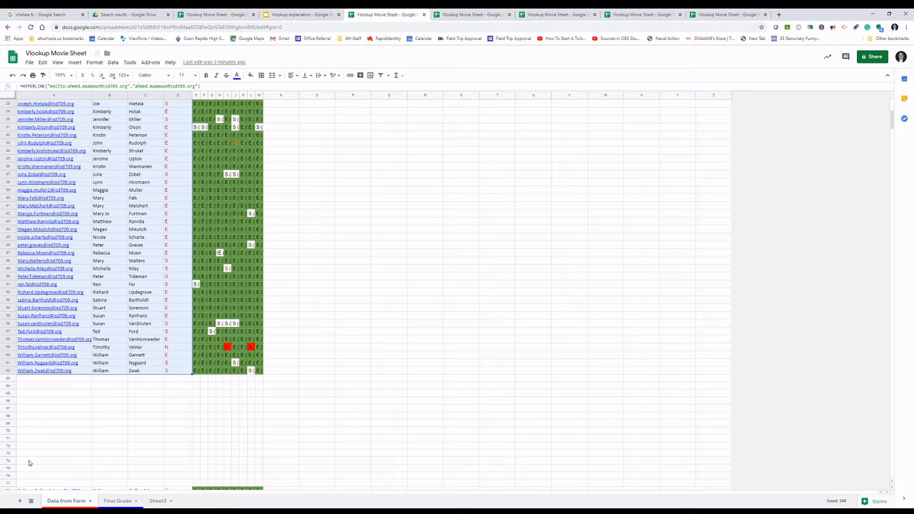
pyautogui.keyDown('shift'); pyautogui.click(180, 464); pyautogui.keyUp('shift')
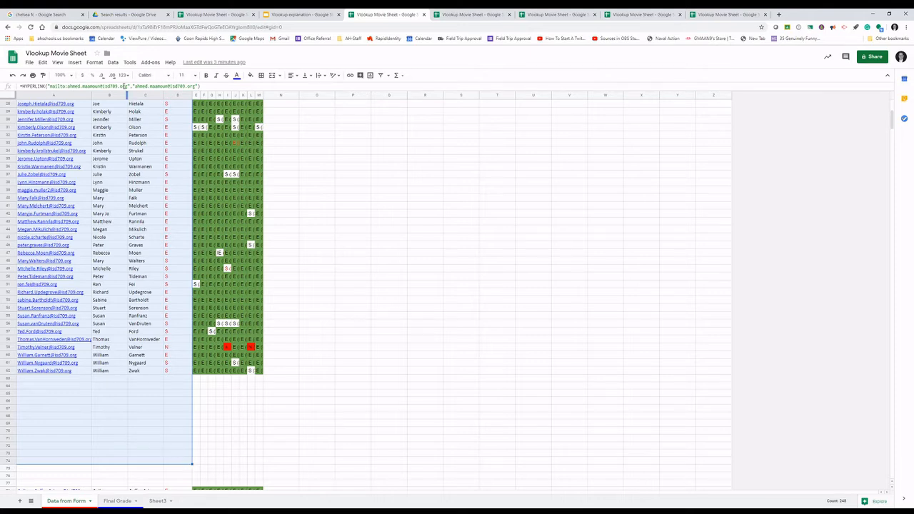
pyautogui.click(112, 63)
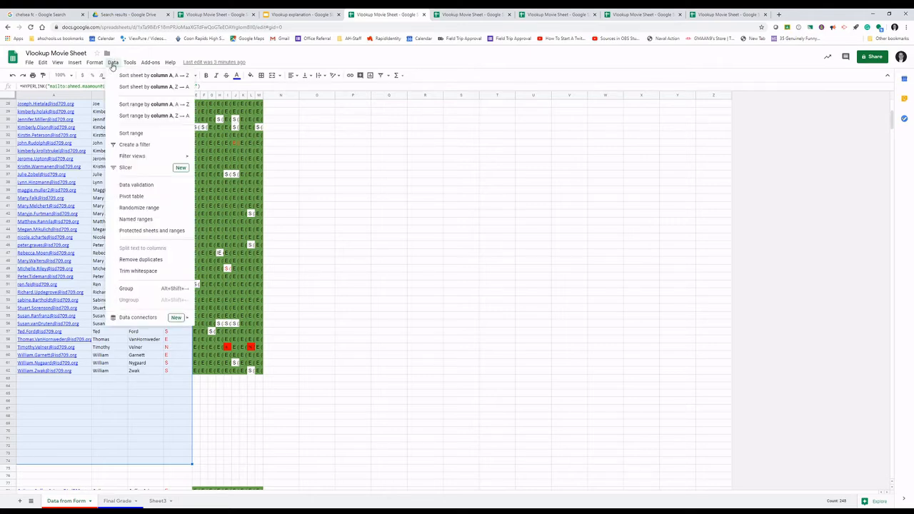
pyautogui.click(136, 220)
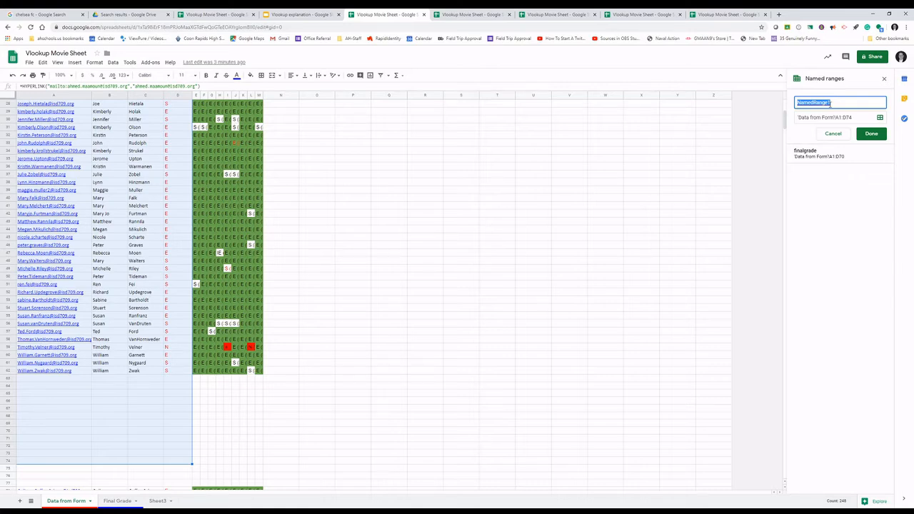
pyautogui.write('grades')
pyautogui.click(871, 134)
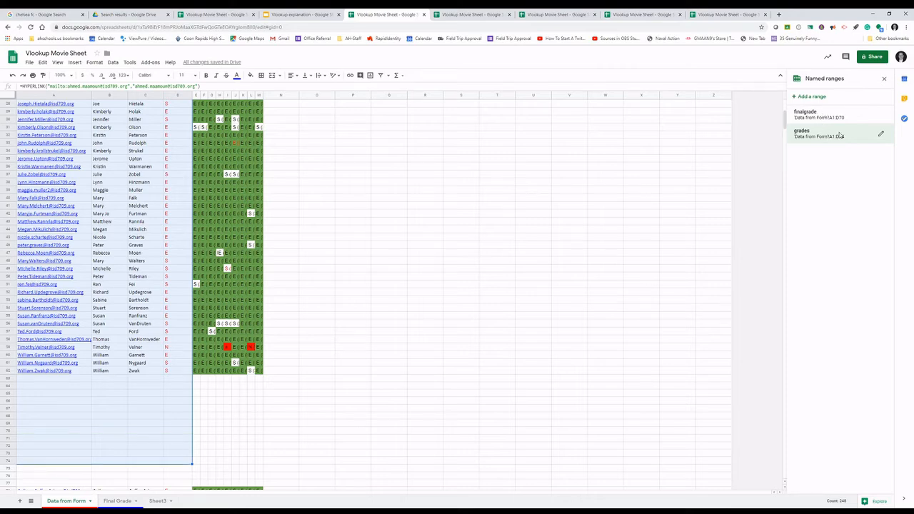
# Step: Remove the grades named range from the spreadsheet
pyautogui.click(880, 133)
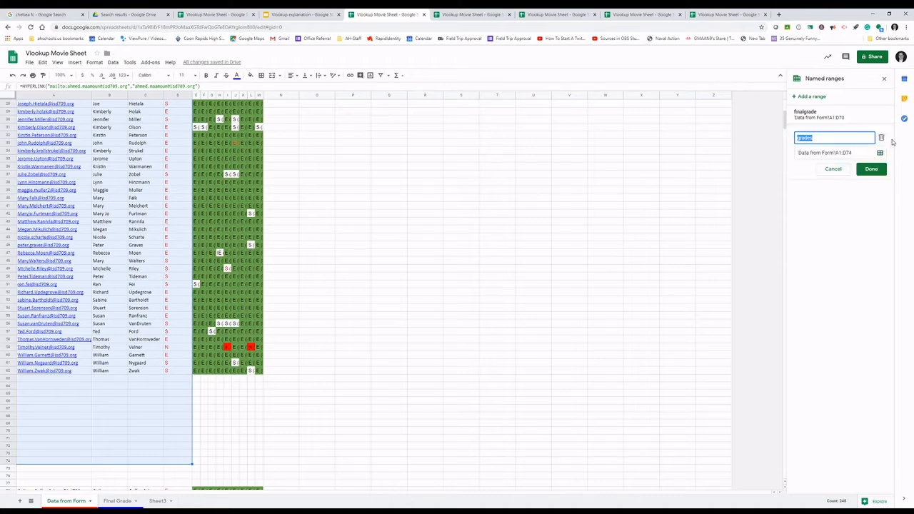
pyautogui.click(881, 140)
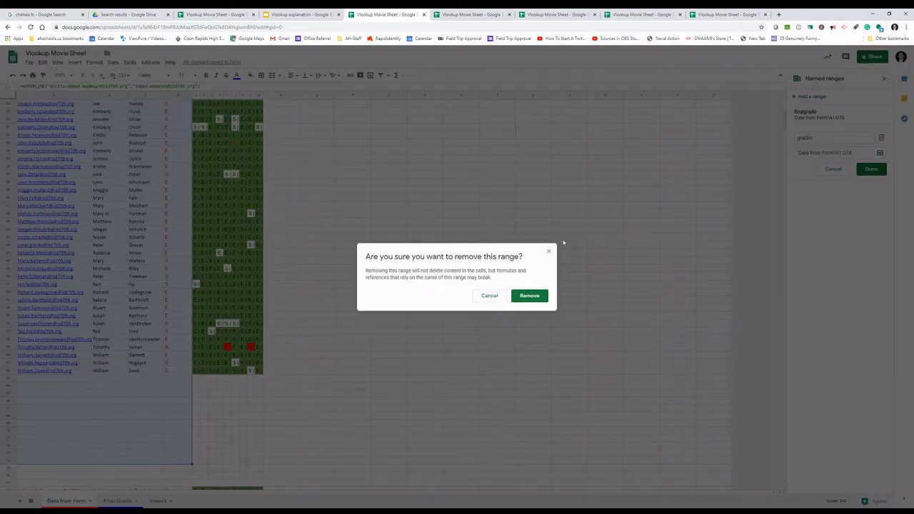
pyautogui.click(529, 296)
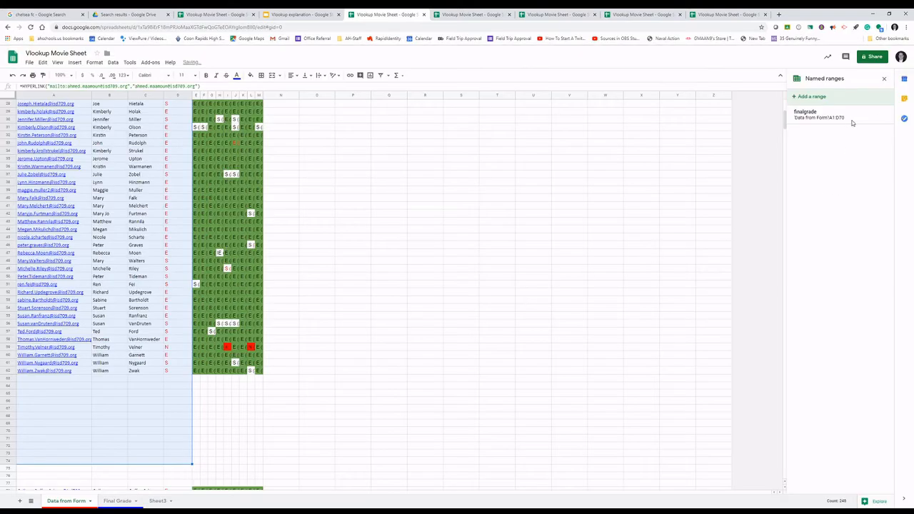
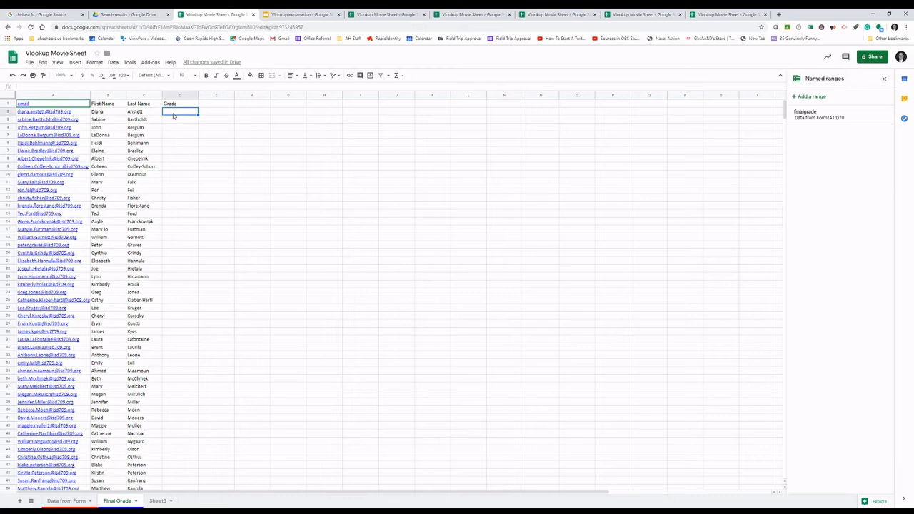
# Step: Start a VLOOKUP formula in cell D2 of the Final Grade sheet with $A2 as the search key
pyautogui.write('=')
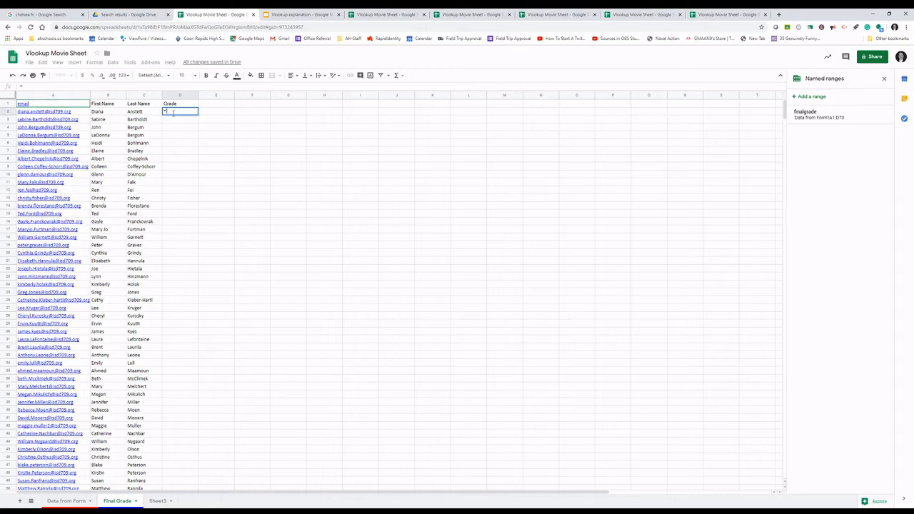
pyautogui.write('vl')
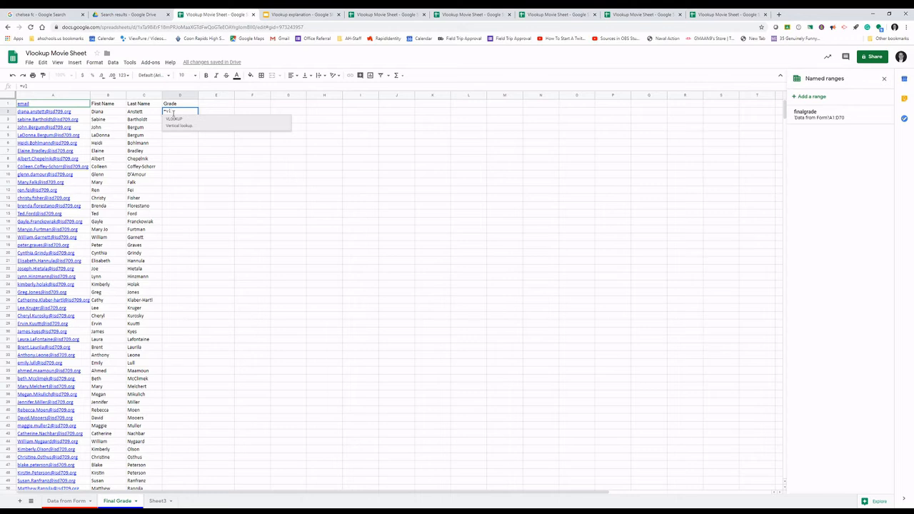
pyautogui.press('Tab')
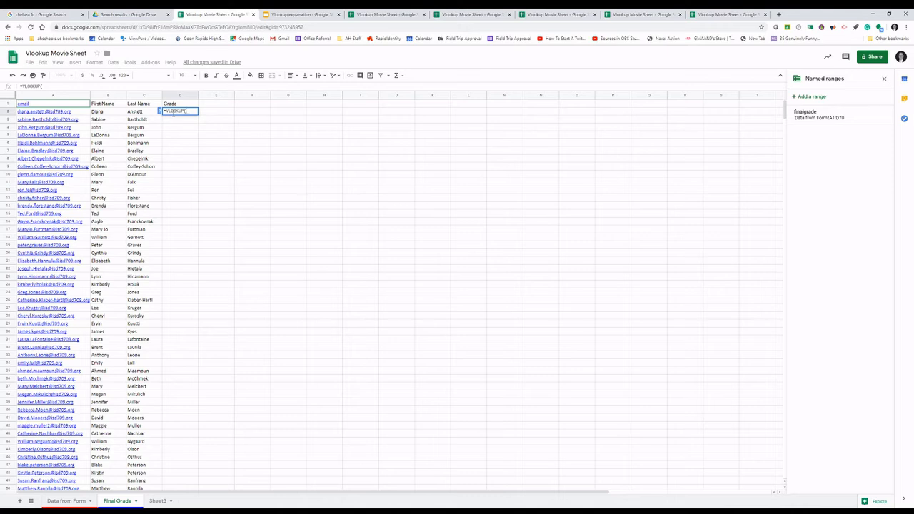
pyautogui.write('$')
pyautogui.write('A2')
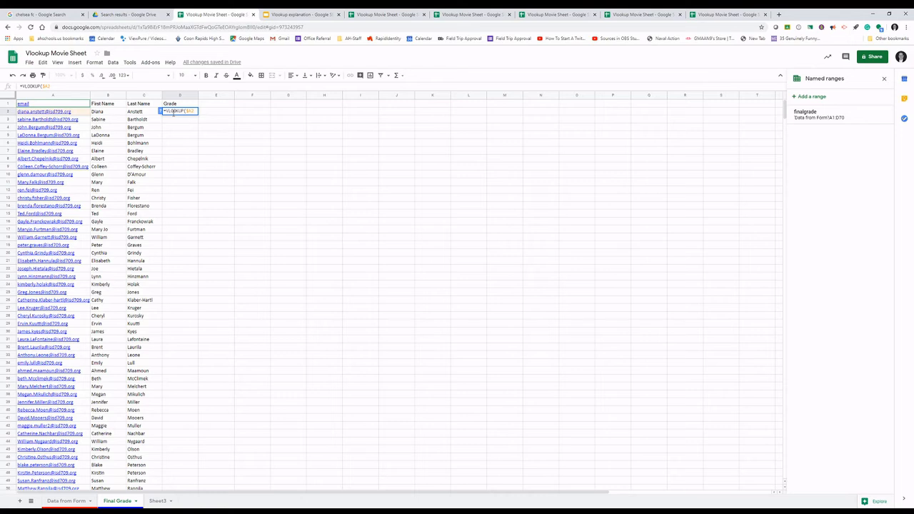
pyautogui.write(',')
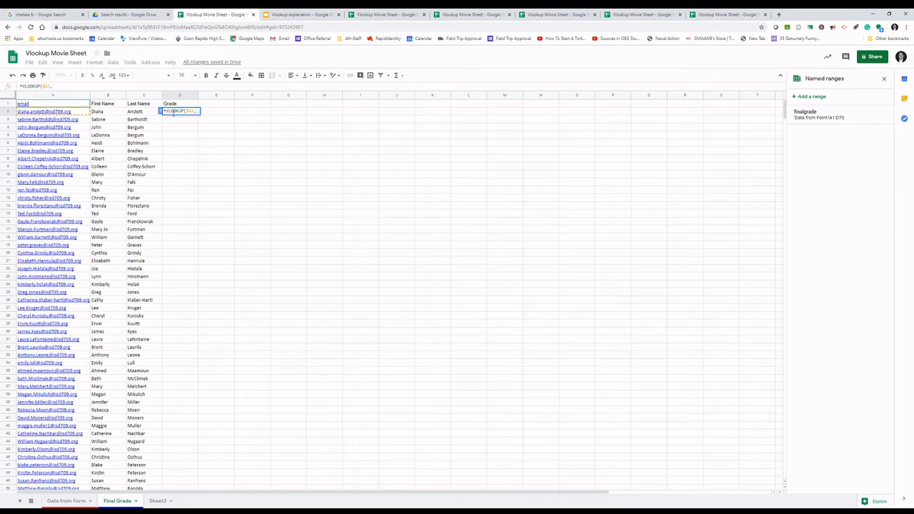
# Step: Add the finalgrade named range as the lookup range in D2's VLOOKUP formula
pyautogui.write('fo')
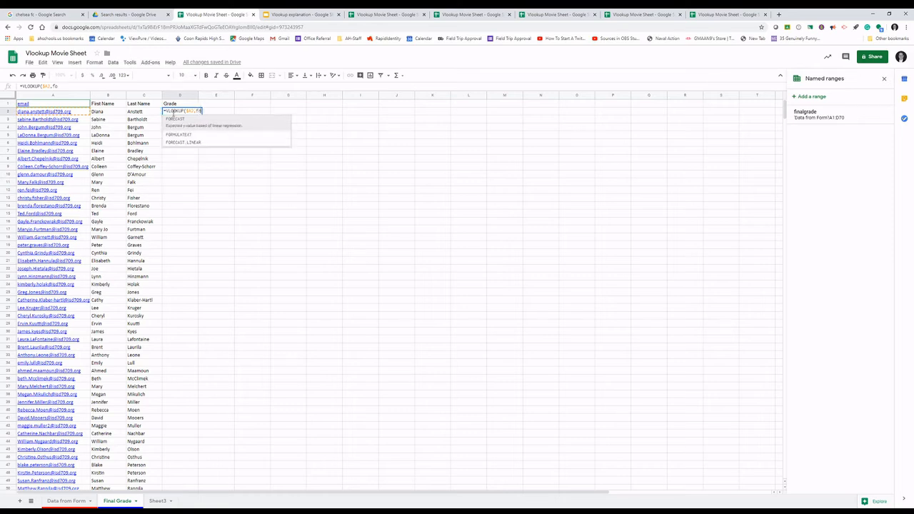
pyautogui.press('BackSpace')
pyautogui.write('in')
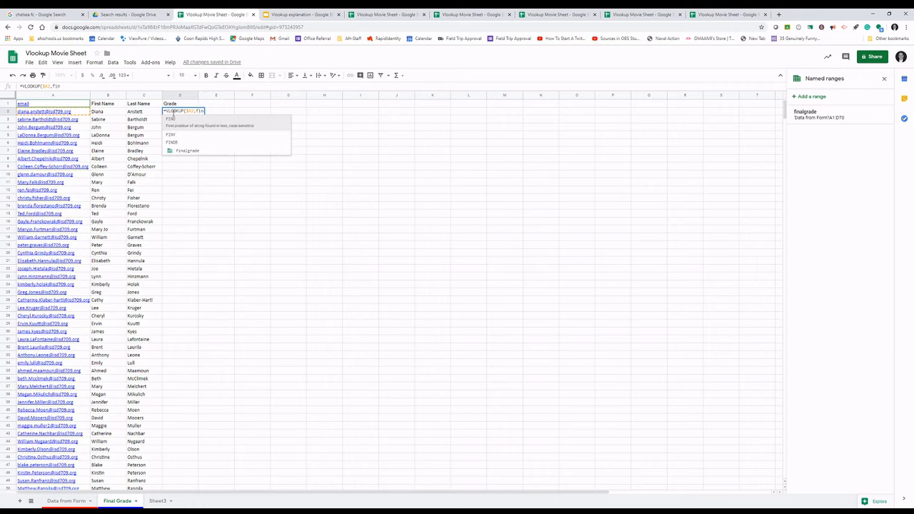
pyautogui.press('Down')
pyautogui.press('Down')
pyautogui.press('Down')
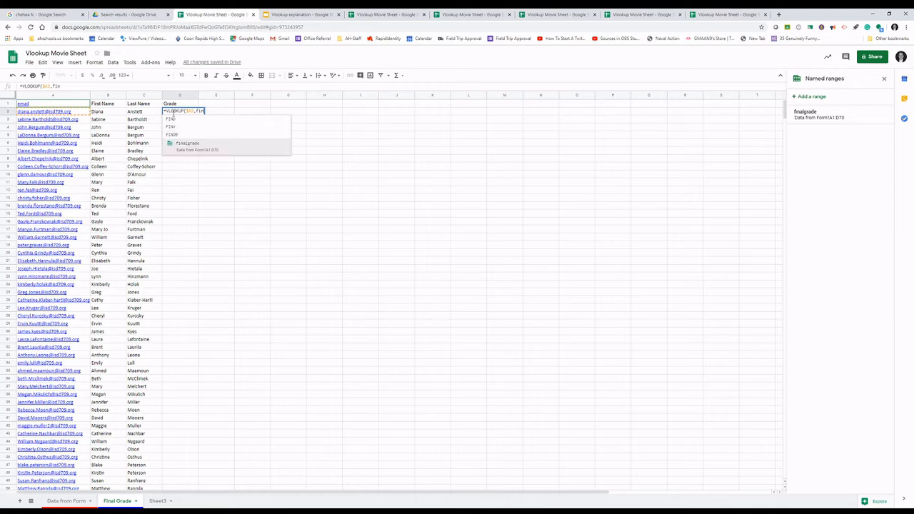
pyautogui.press('Tab')
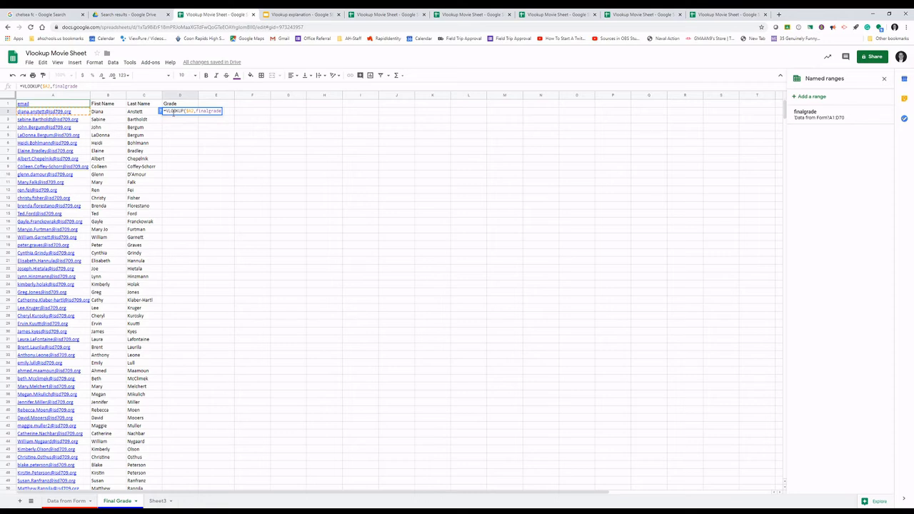
# Step: Complete D2's VLOOKUP with column index 4 and false for an exact match, closing the parenthesis
pyautogui.write(',')
pyautogui.write('4,')
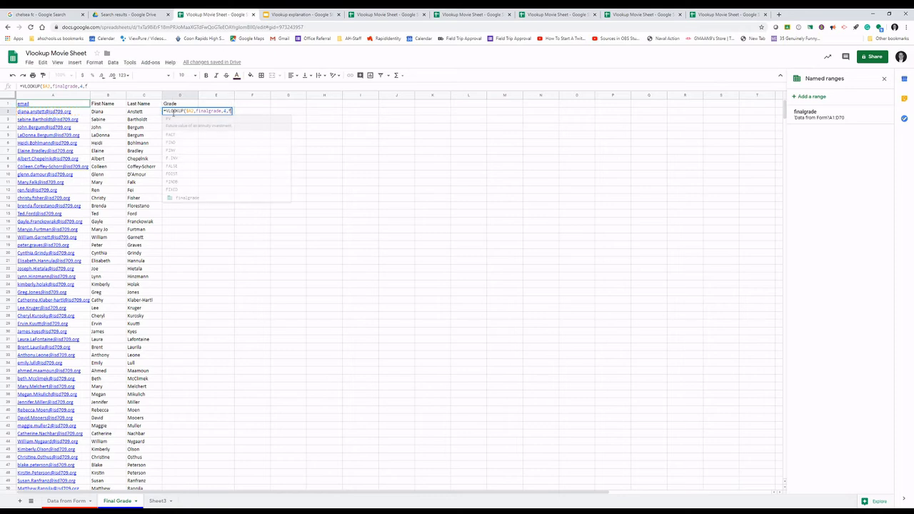
pyautogui.write('false')
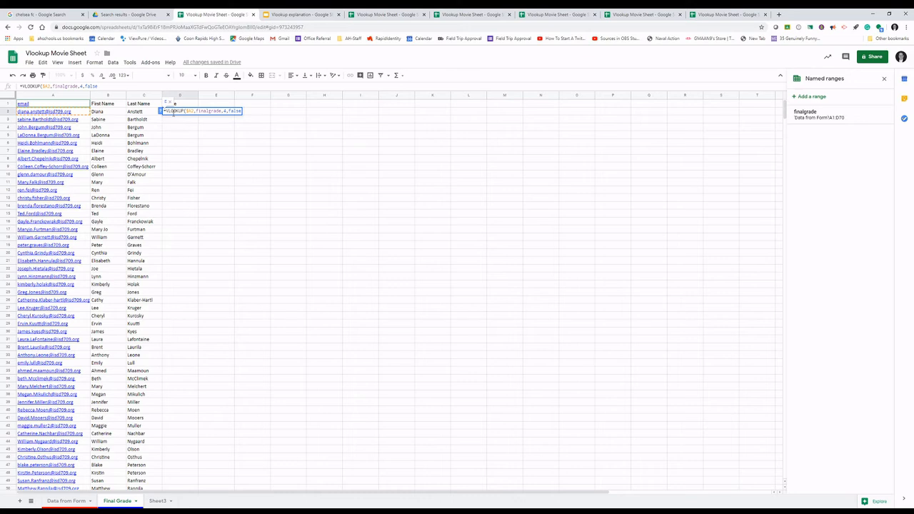
pyautogui.write(')')
# Step: Insert IFERROR with an opening parenthesis in front of VLOOKUP in D2's formula
pyautogui.write('1')
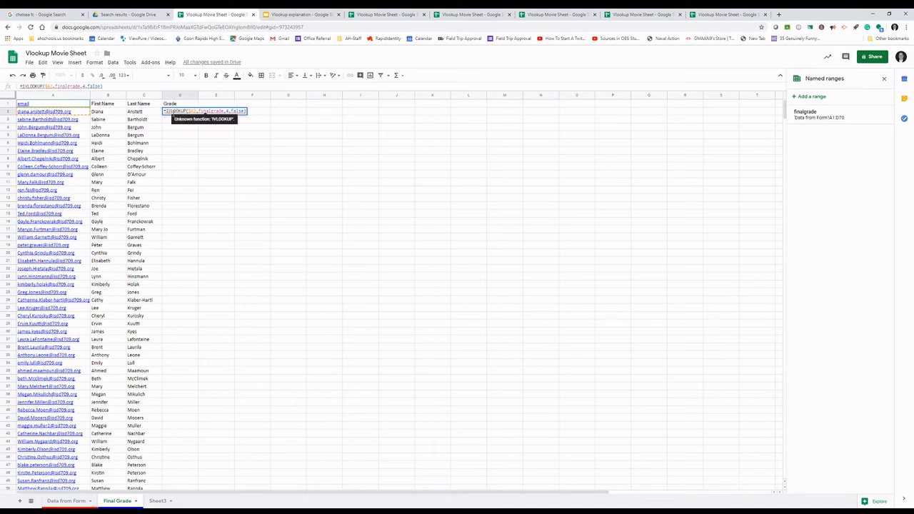
pyautogui.write('F')
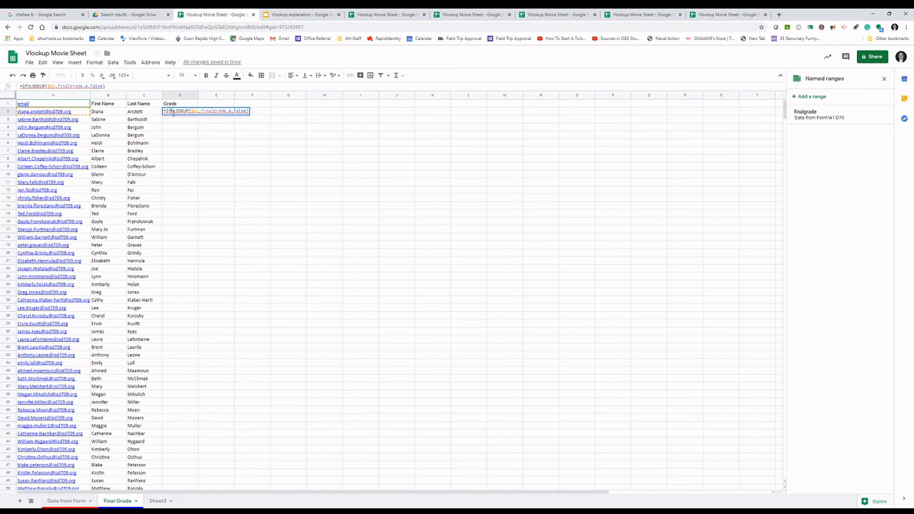
pyautogui.write('ERROR')
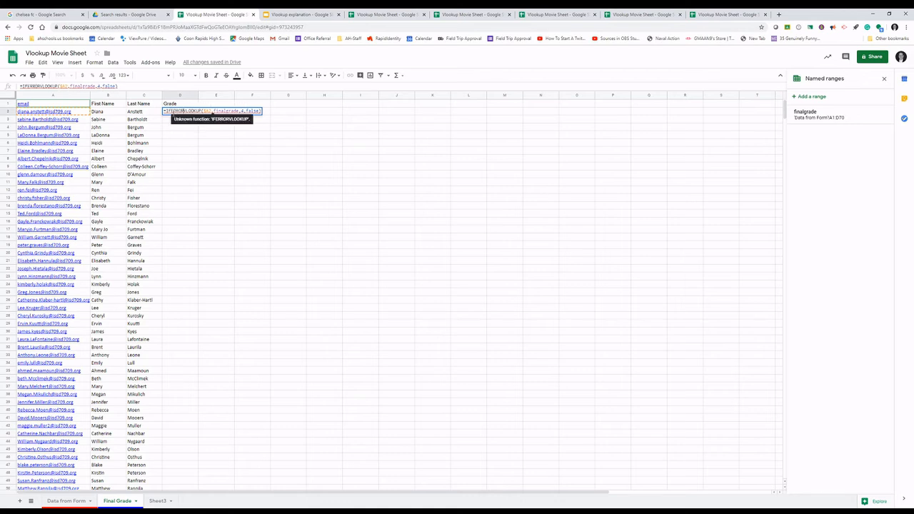
pyautogui.write('(')
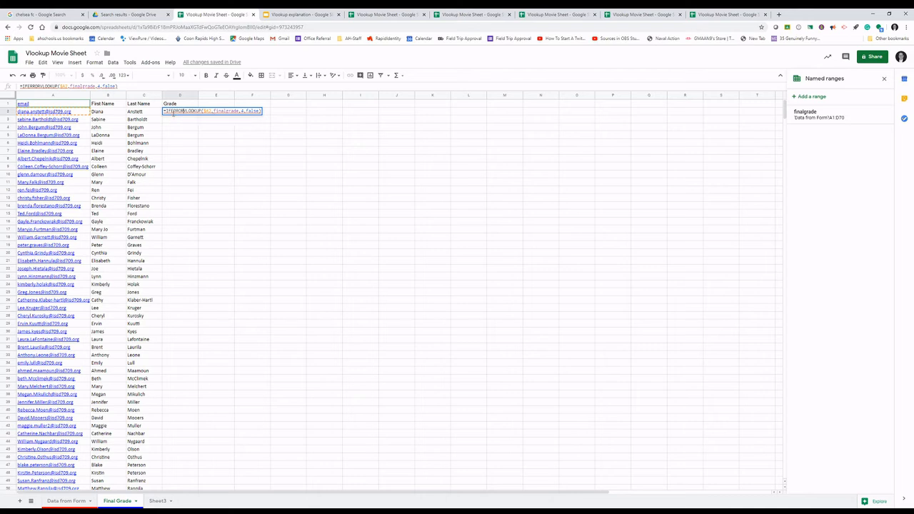
pyautogui.write('(')
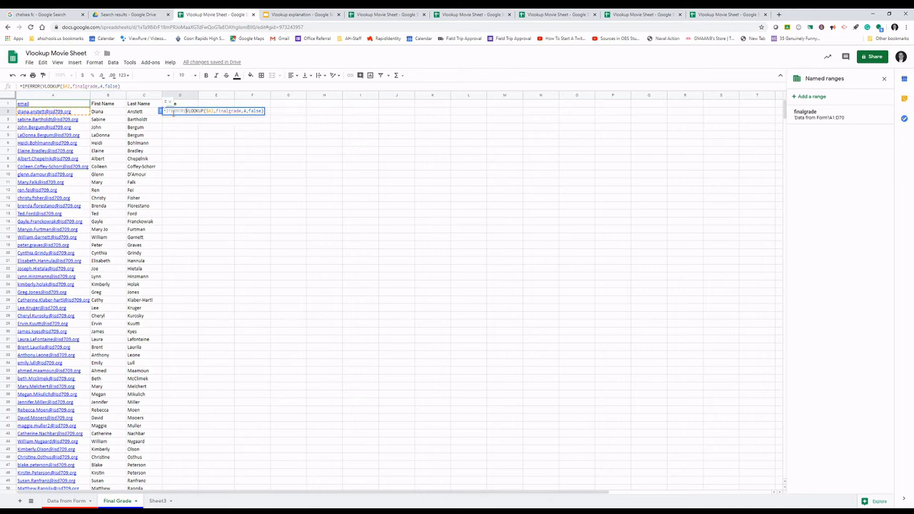
# Step: Add "Not Graded" as the IFERROR fallback after the VLOOKUP, close the formula and enter it in D2
pyautogui.press('Right')
pyautogui.press('Right')
pyautogui.press('Right')
pyautogui.press('Right')
pyautogui.press('Right')
pyautogui.press('Right')
pyautogui.press('Right')
pyautogui.press('Right')
pyautogui.write(',')
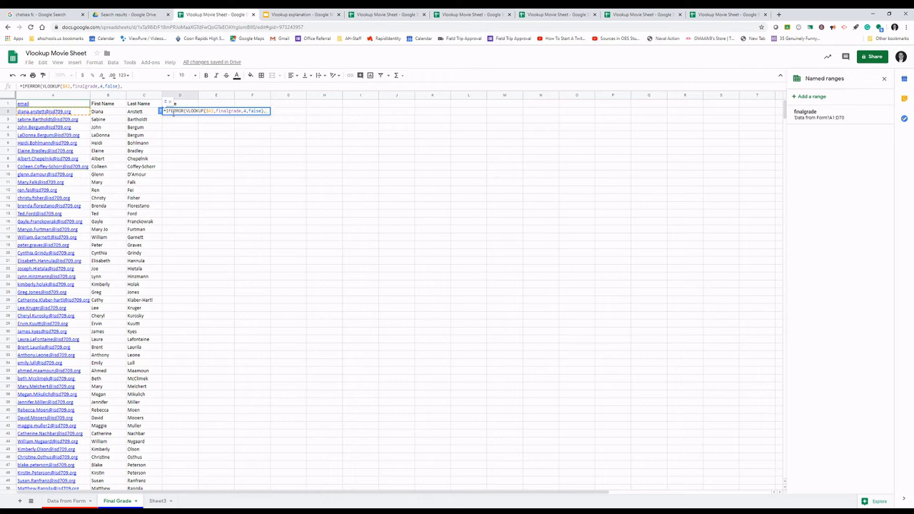
pyautogui.write('"Not')
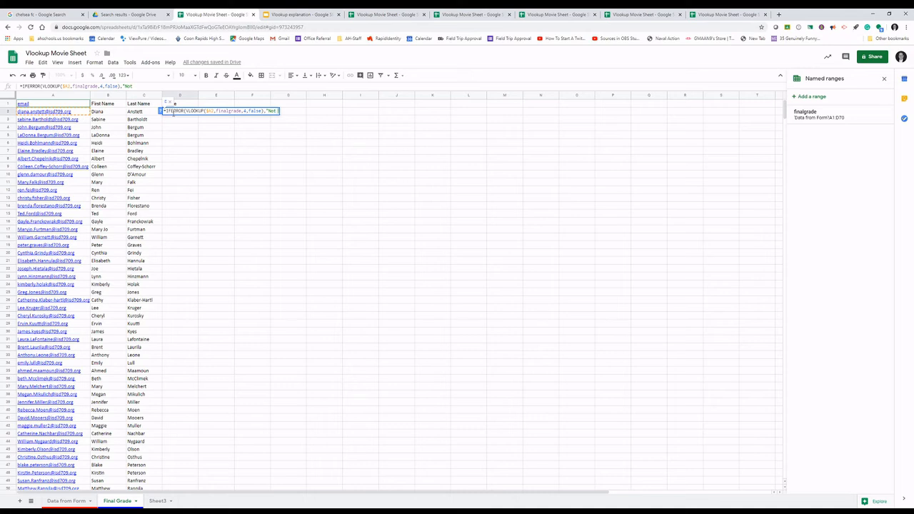
pyautogui.write(' Graded")')
pyautogui.press('Return')
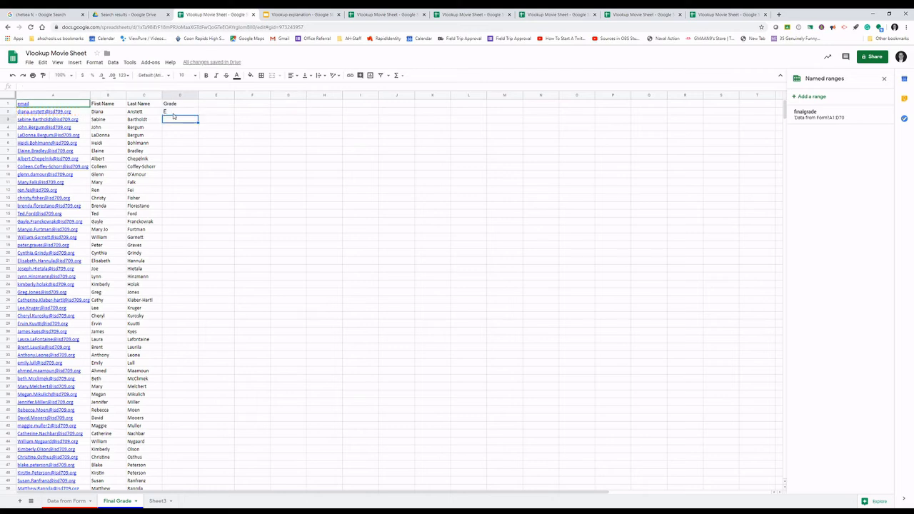
# Step: Remove the comma before "Not Graded" in D2's formula, enter it and inspect the cell's error details
pyautogui.press('Down')
pyautogui.press('Up')
pyautogui.press('Up')
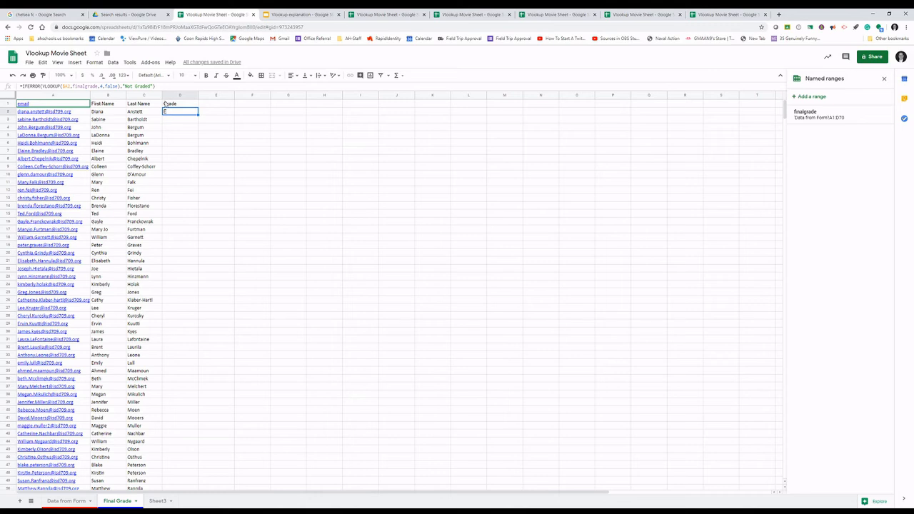
pyautogui.click(122, 85)
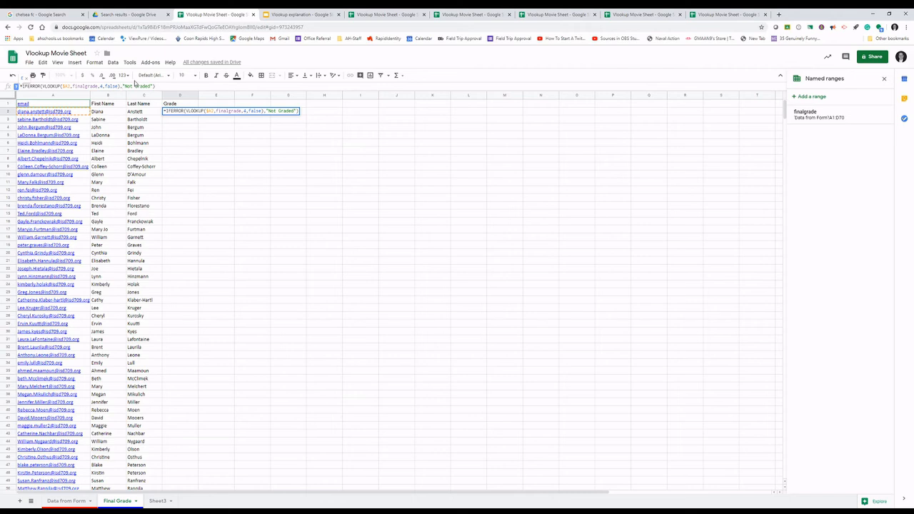
pyautogui.press('BackSpace')
pyautogui.press('Return')
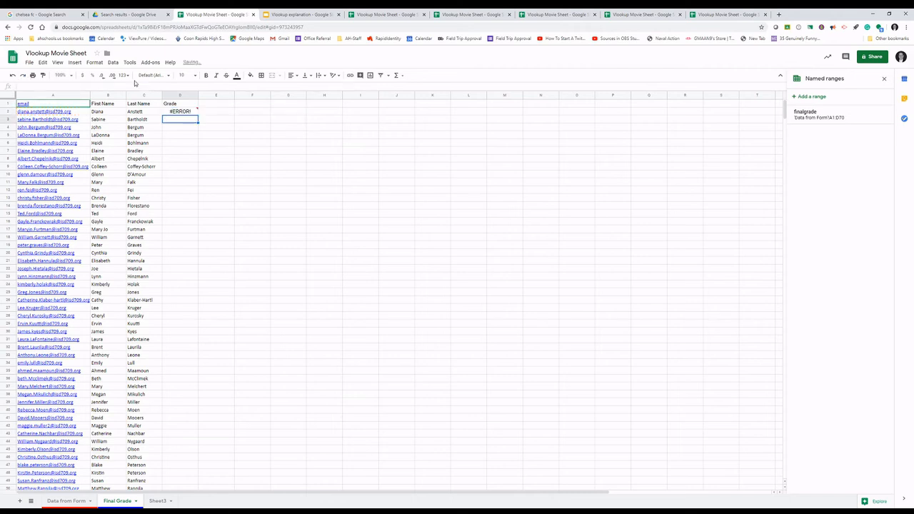
pyautogui.click(186, 112)
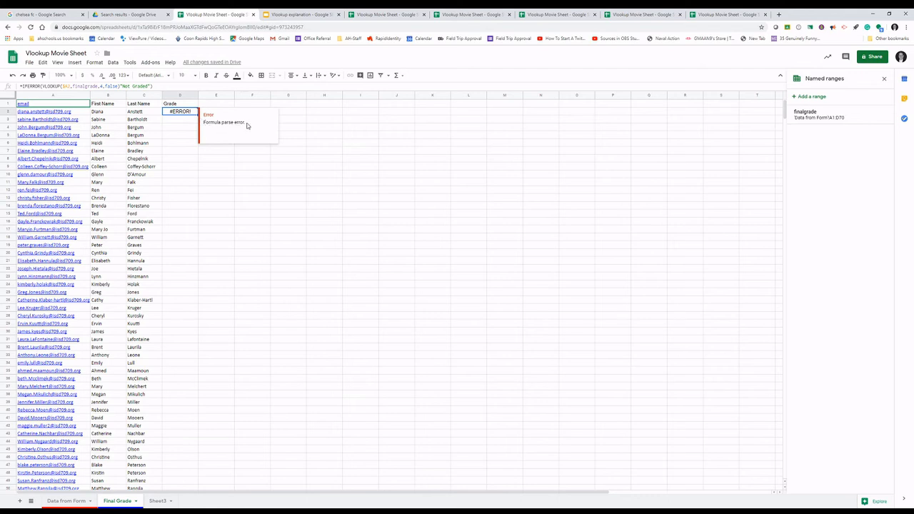
# Step: Restore the comma before "Not Graded" in D2's formula
pyautogui.click(121, 86)
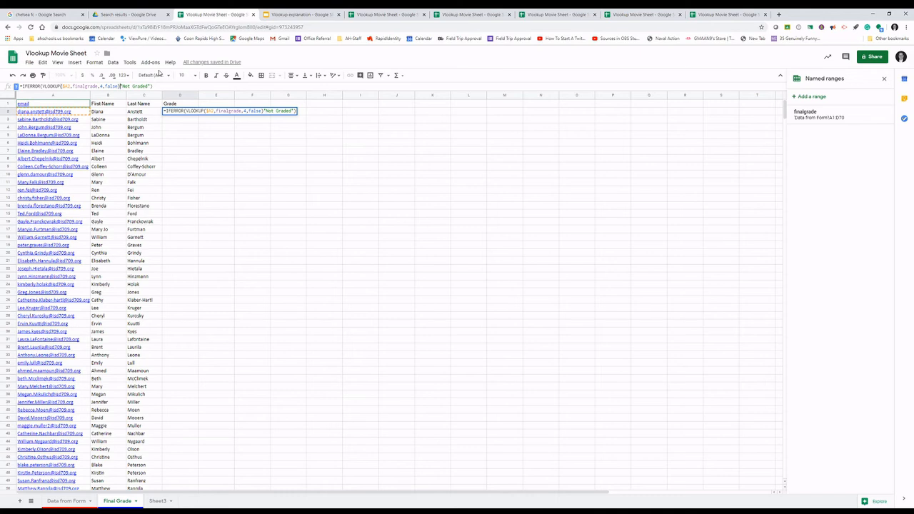
pyautogui.write(',')
pyautogui.press('Return')
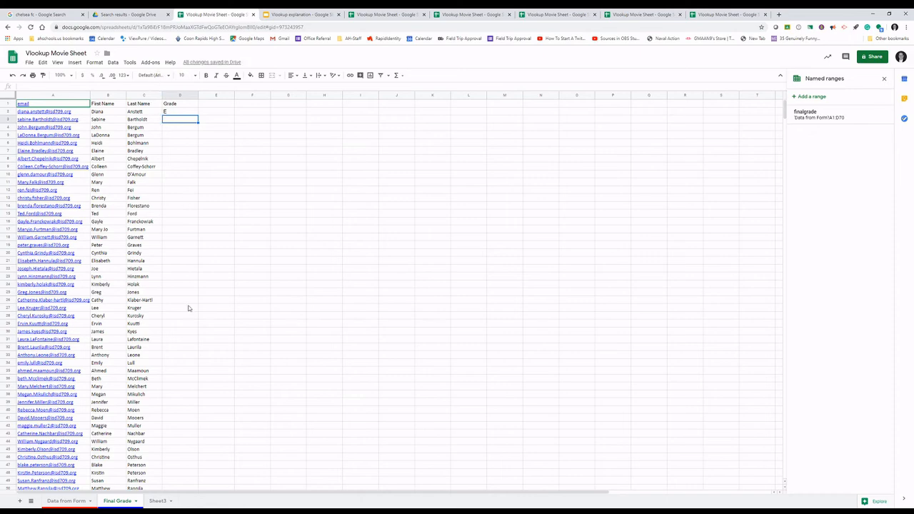
# Step: Check D2's grade against the Data from Form sheet and fill the D2 formula down the Grade column to D66
pyautogui.click(69, 502)
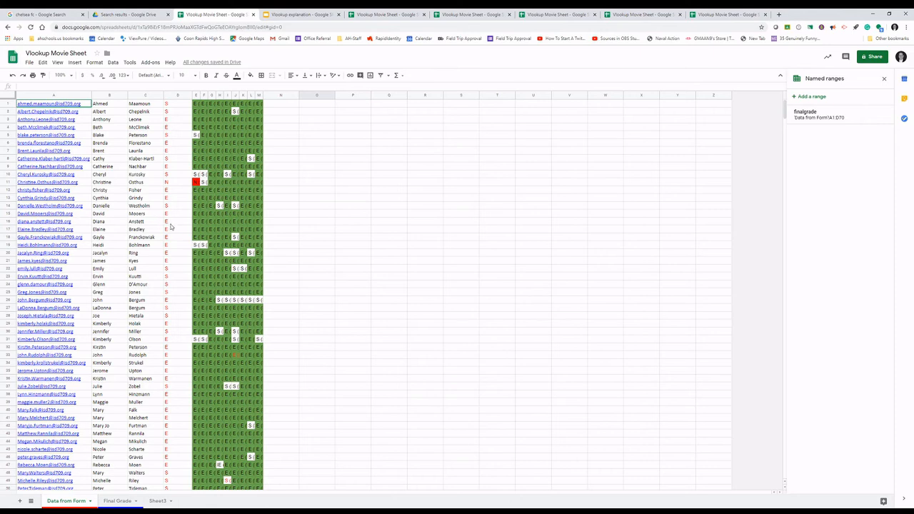
pyautogui.click(118, 500)
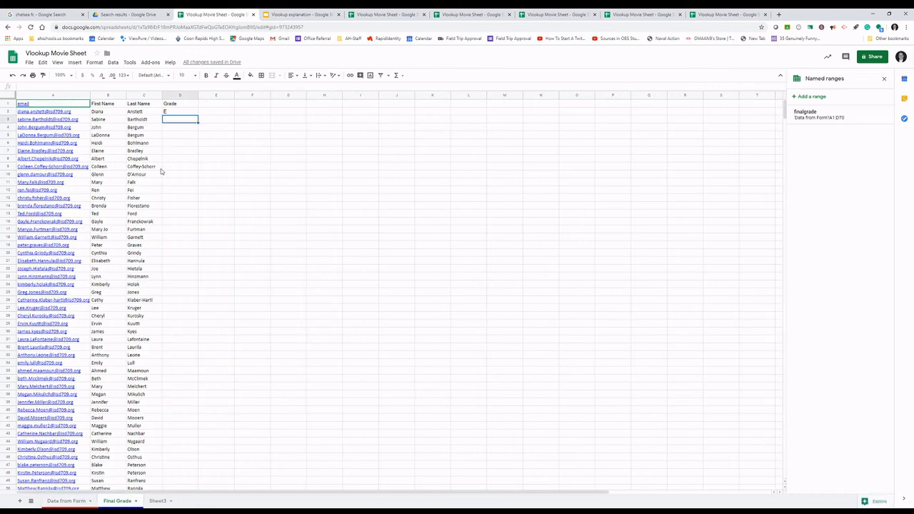
pyautogui.click(174, 114)
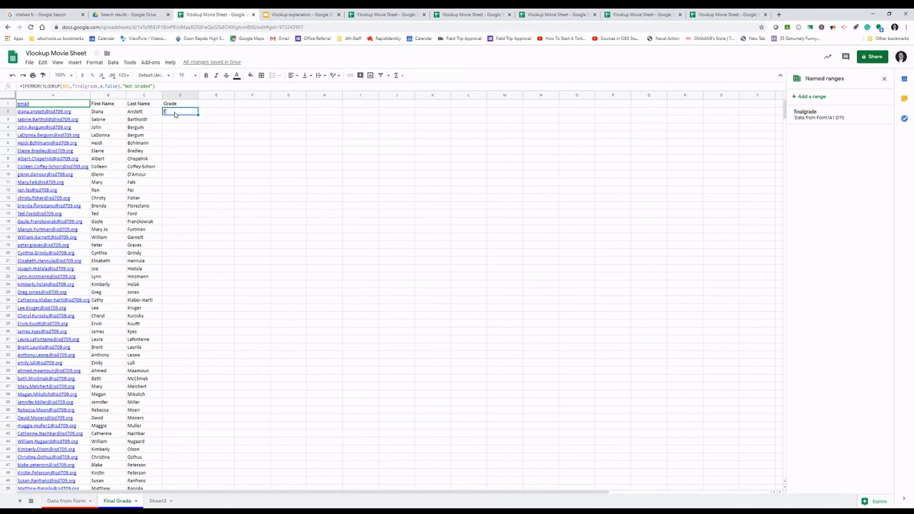
pyautogui.moveTo(174, 114); pyautogui.dragTo(183, 342)
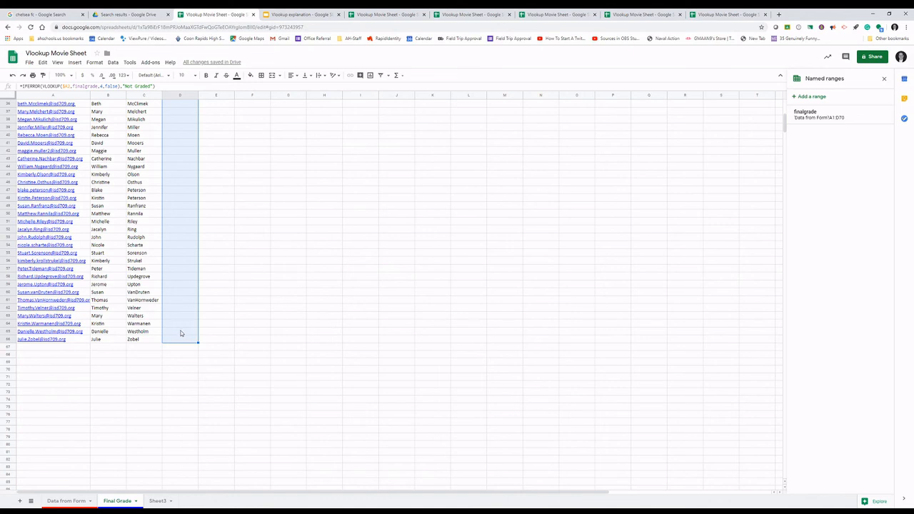
pyautogui.hotkey('ctrl', 'd')
pyautogui.scroll(5, 189, 300)
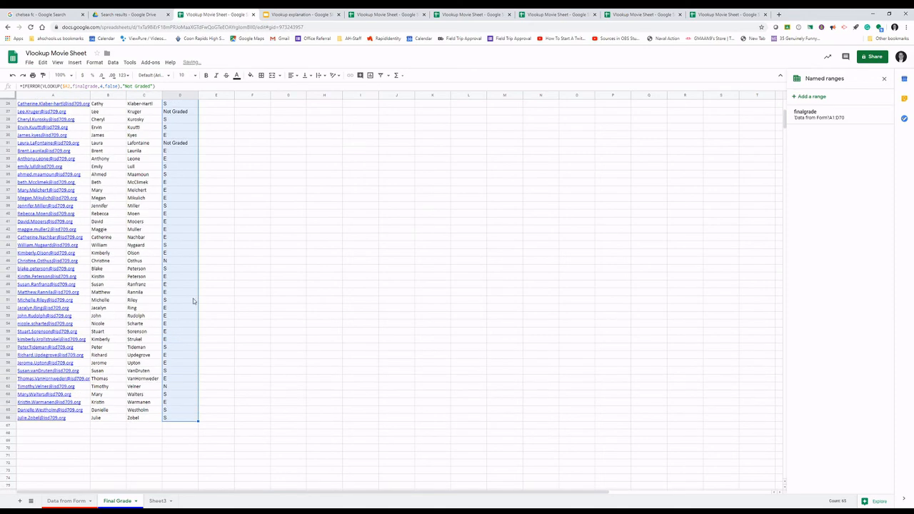
pyautogui.scroll(3, 189, 300)
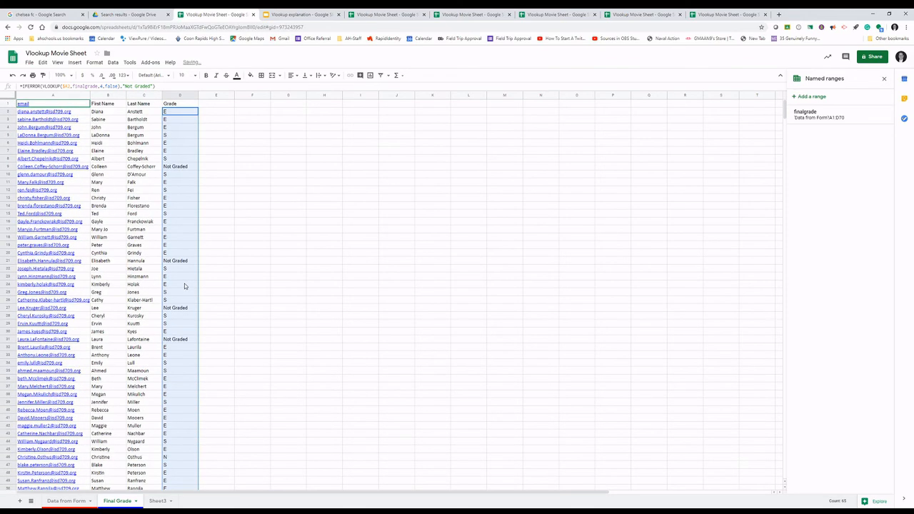
# Step: Examine the copied formulas in D2 to D5 and in the Not Graded cells D9, D21, D27 and D31
pyautogui.click(185, 112)
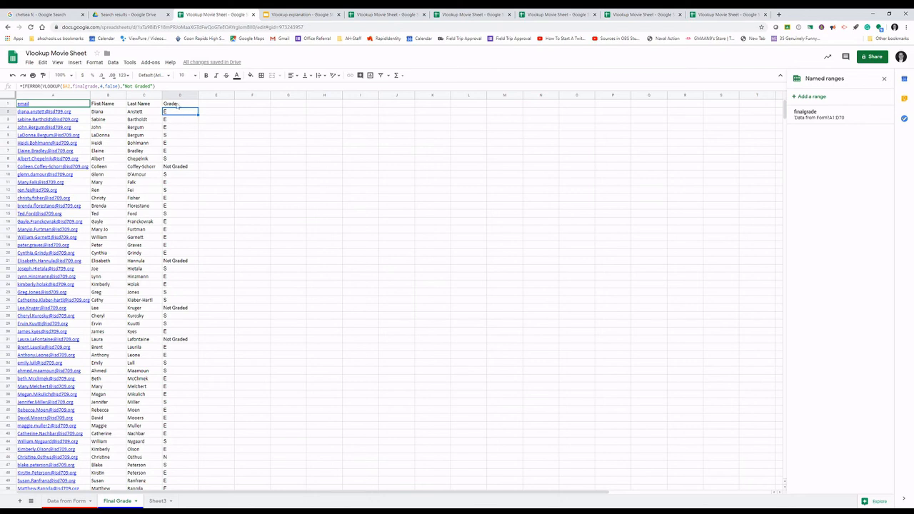
pyautogui.click(182, 119)
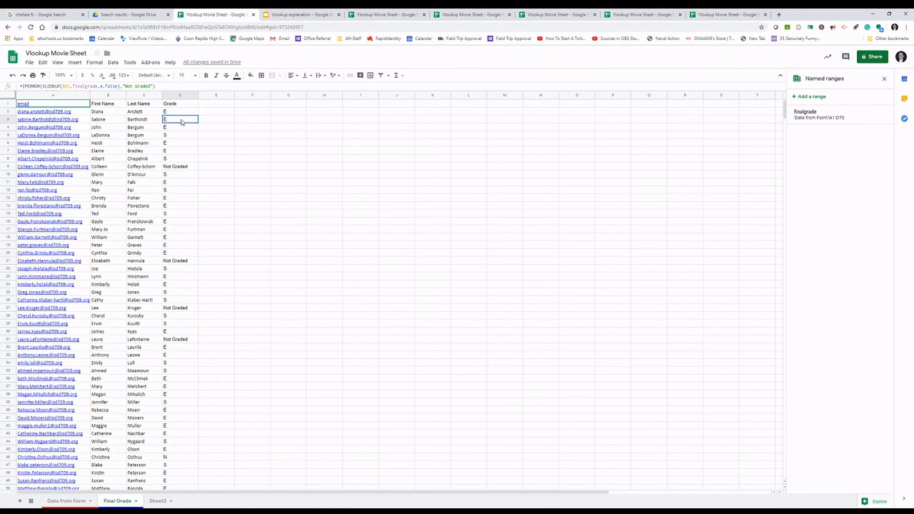
pyautogui.click(180, 129)
pyautogui.click(179, 136)
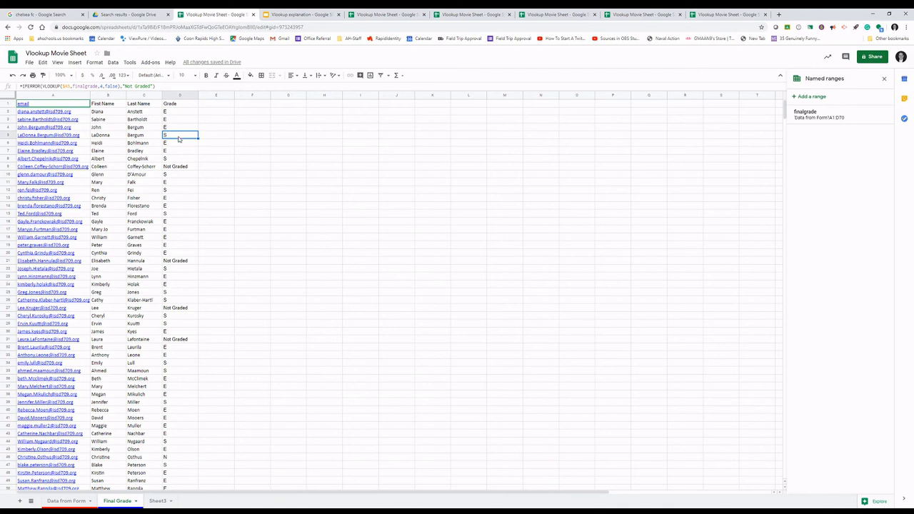
pyautogui.click(181, 112)
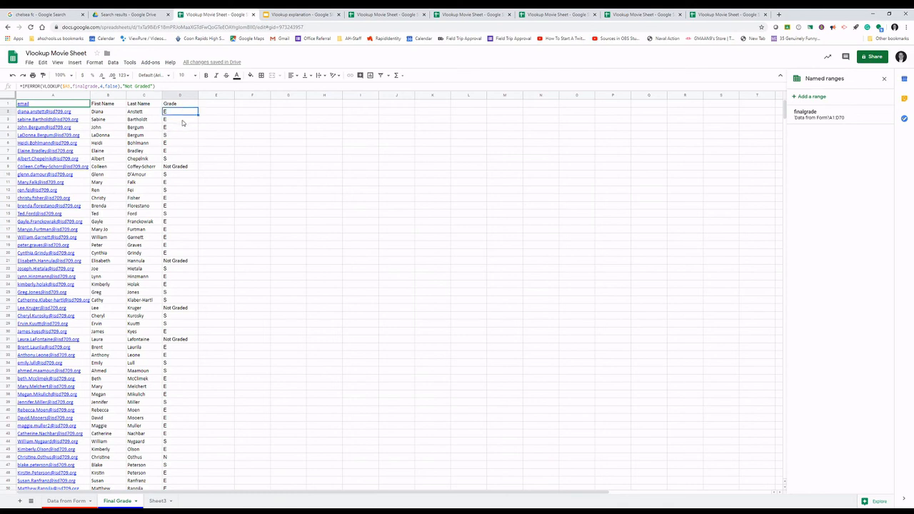
pyautogui.click(184, 168)
pyautogui.click(188, 262)
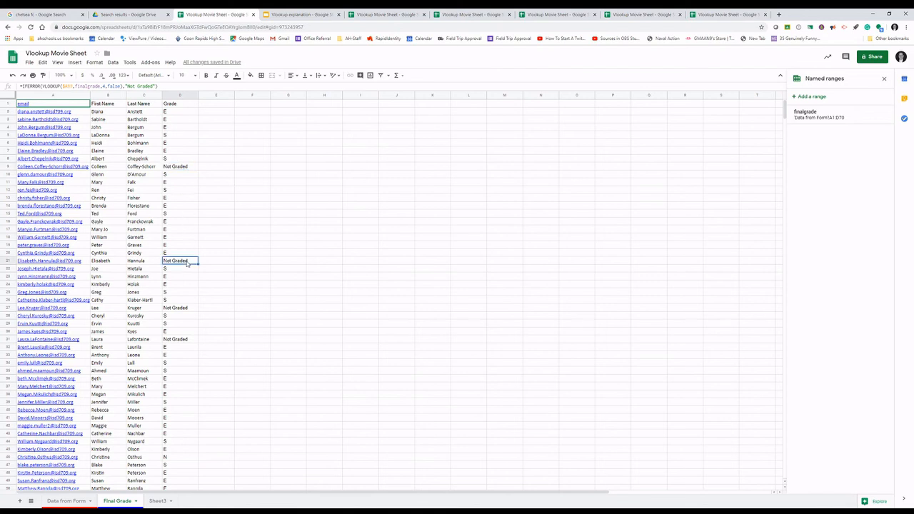
pyautogui.click(184, 309)
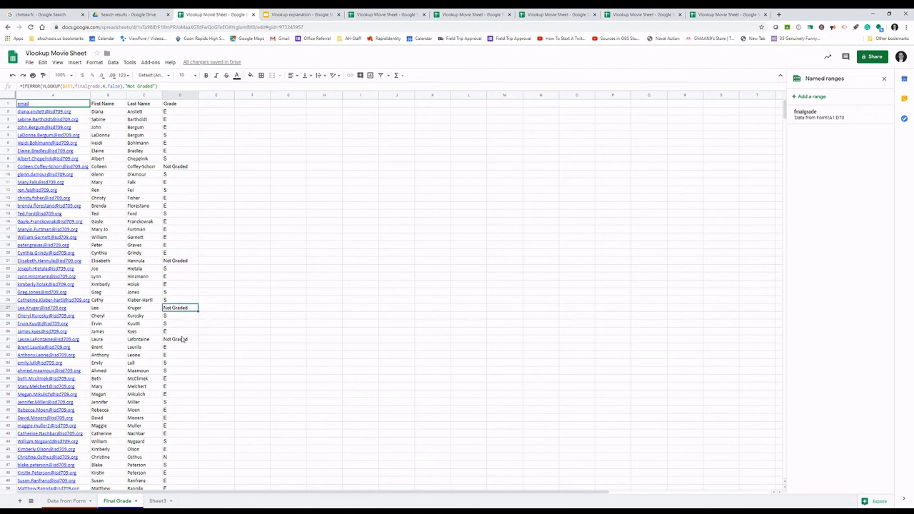
pyautogui.click(183, 339)
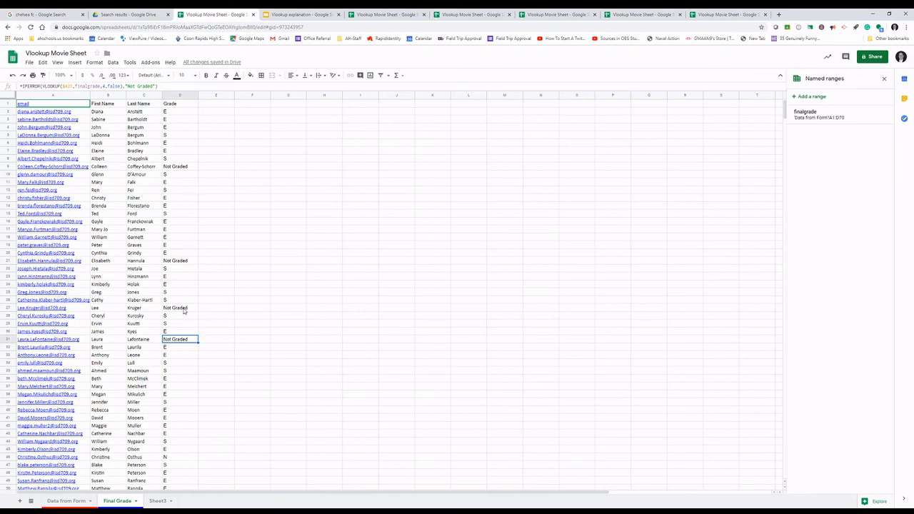
# Step: Compare the Data from Form sheet with the Final Grade sheet, reviewing the whole filled Grade column
pyautogui.click(66, 501)
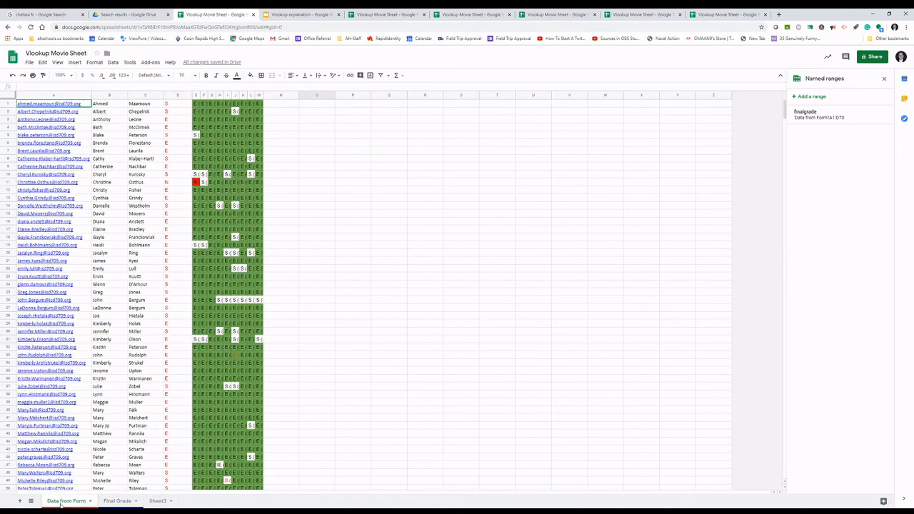
pyautogui.click(117, 500)
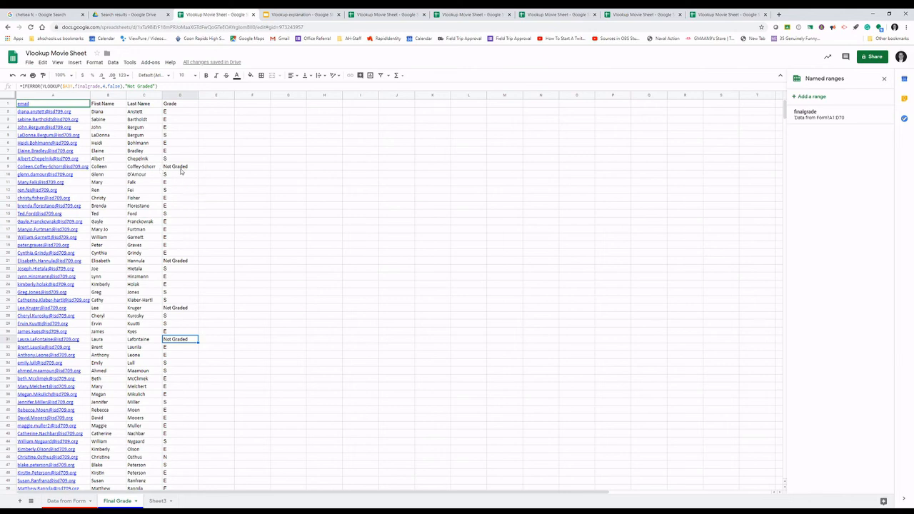
pyautogui.scroll(-3, 180, 278)
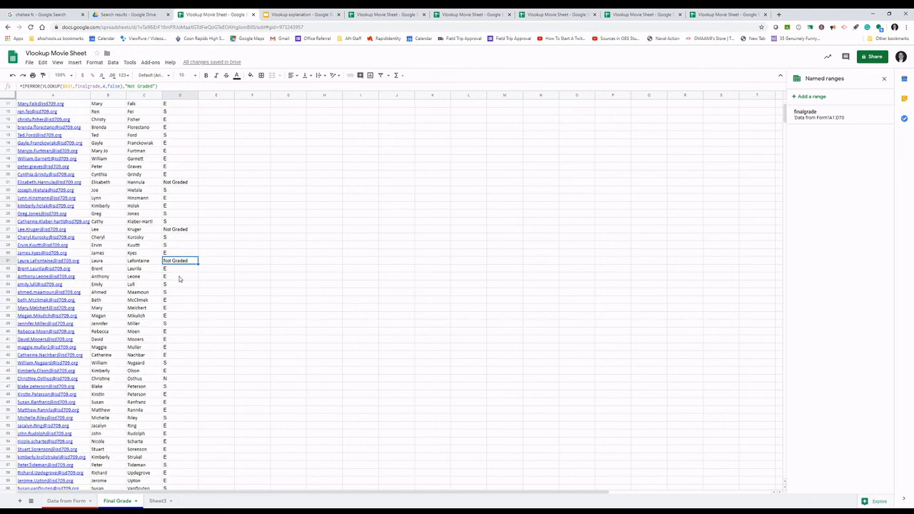
pyautogui.scroll(-6, 178, 279)
pyautogui.scroll(9, 173, 282)
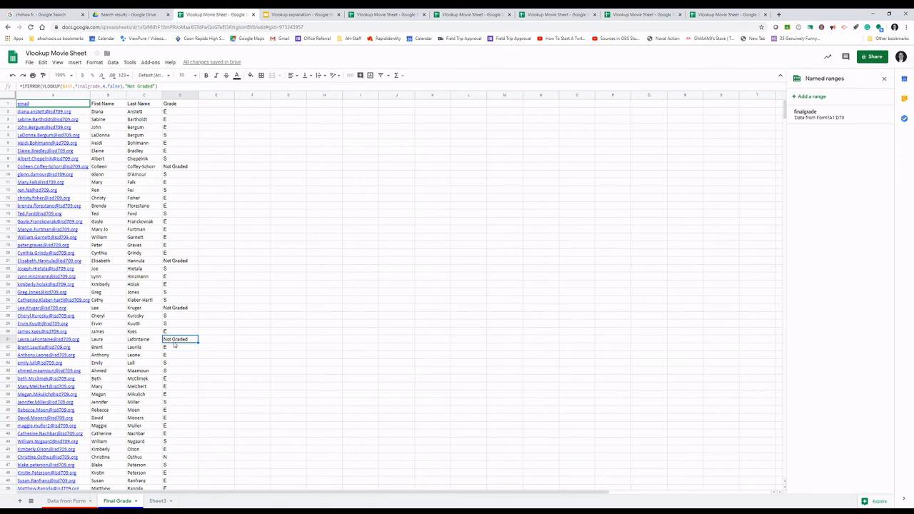
pyautogui.click(79, 501)
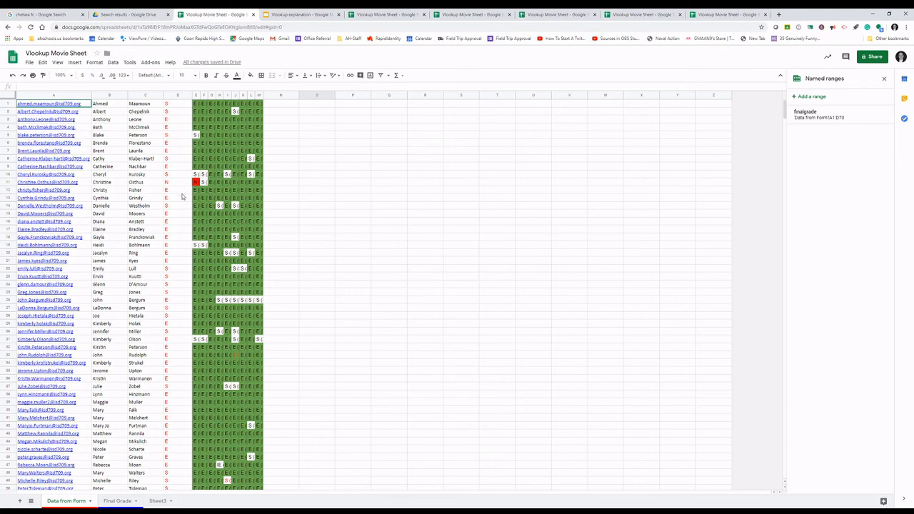
pyautogui.click(119, 500)
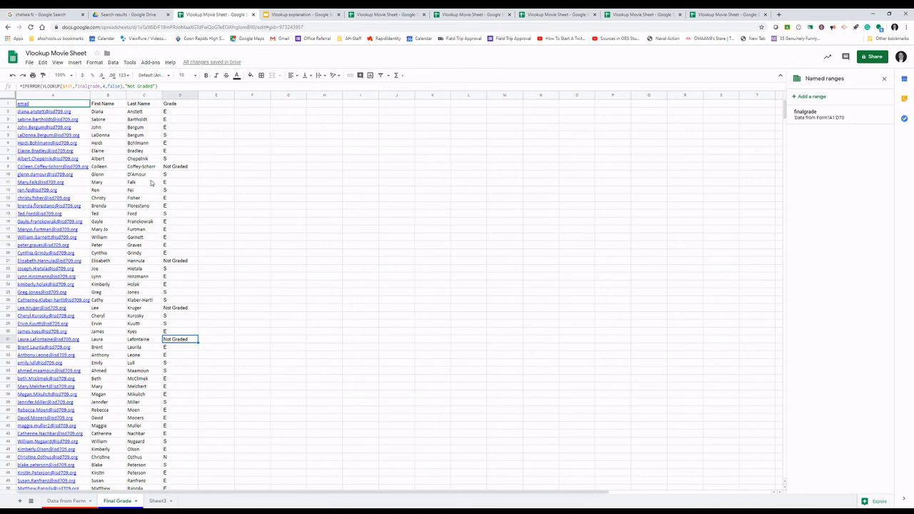
pyautogui.scroll(-3, 222, 323)
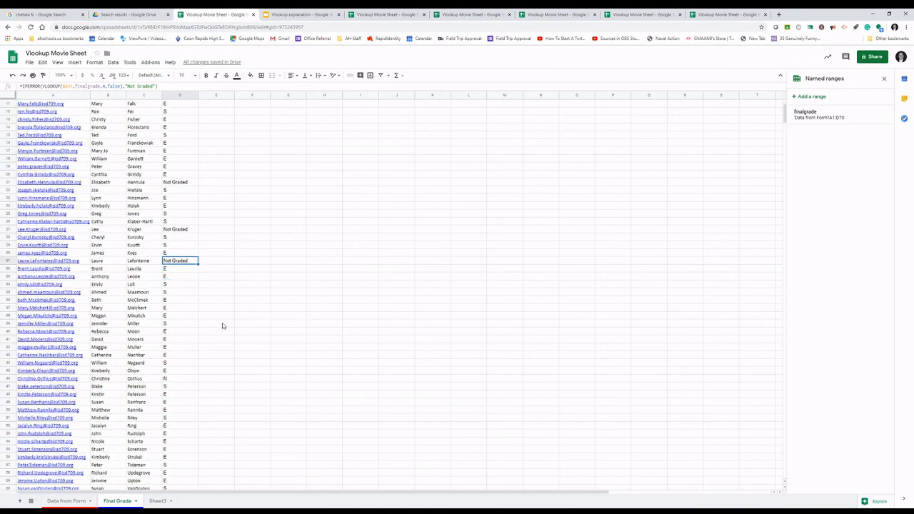